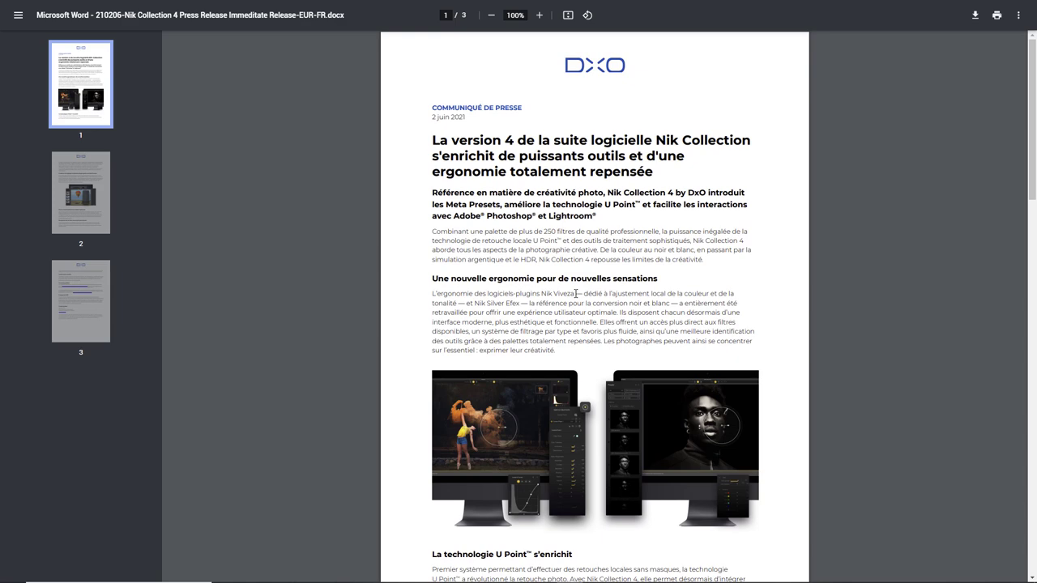
- Scroll page 1 of the press release to the product image and 'La technologie U Point' heading
{"action": "scroll", "coordinate": [558, 271], "scroll_direction": "down", "scroll_amount": 2}
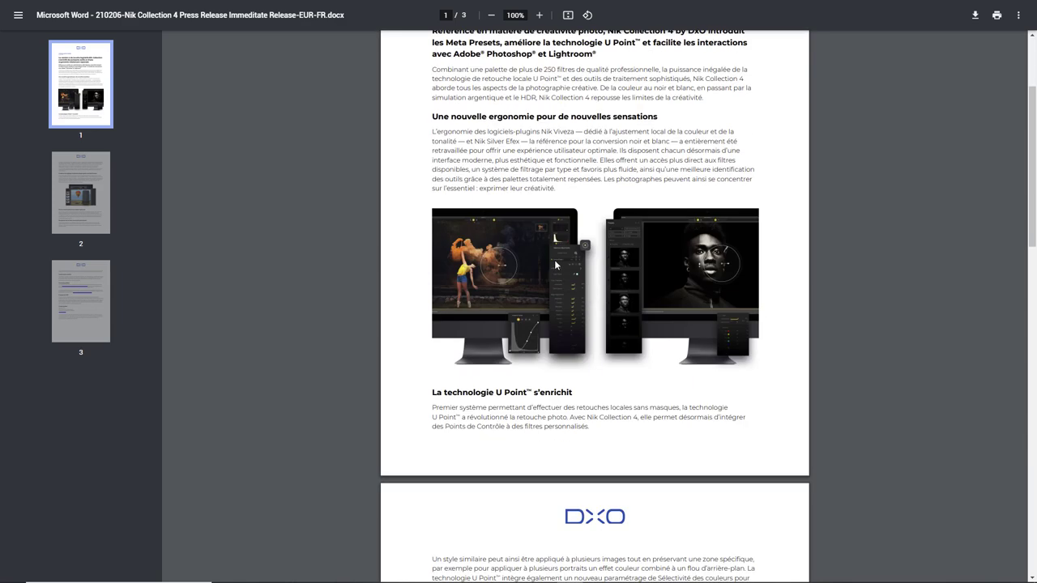
{"action": "scroll", "coordinate": [559, 265], "scroll_direction": "up", "scroll_amount": 2}
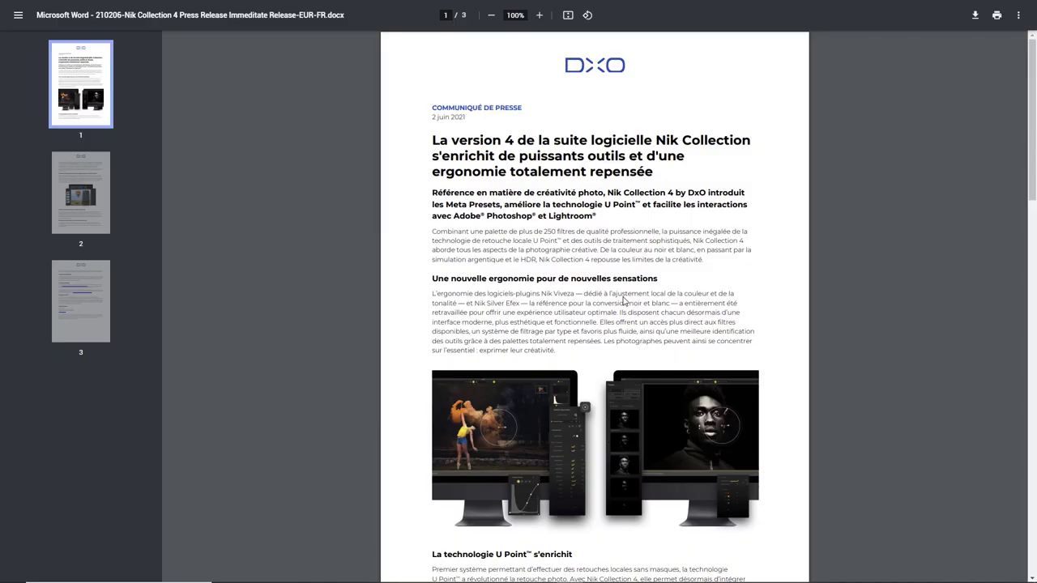
- Scroll past page 1 to page 2 of the press release and its Meta Presets heading
{"action": "scroll", "coordinate": [623, 297], "scroll_direction": "down", "scroll_amount": 3}
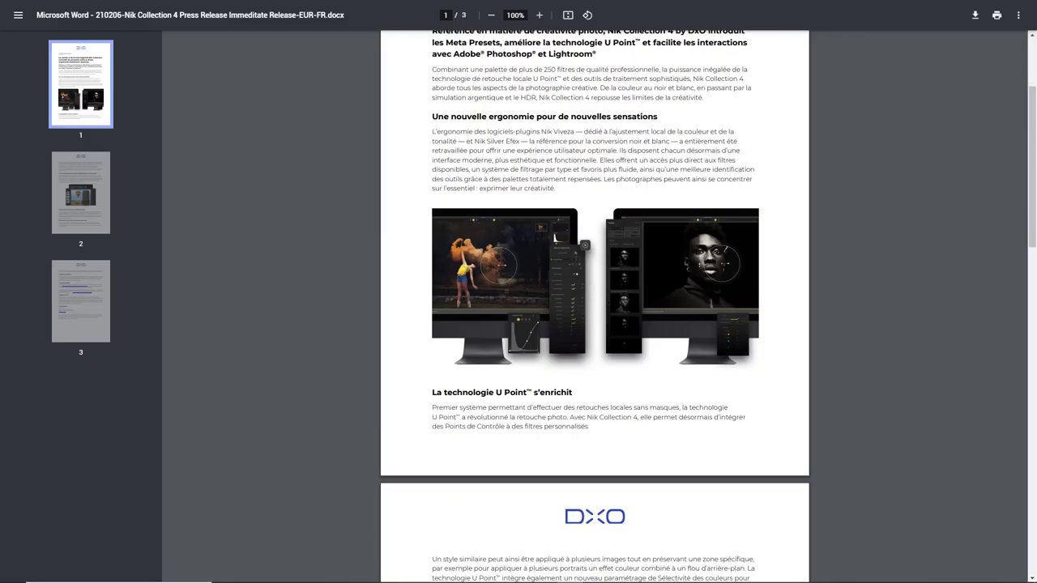
{"action": "scroll", "coordinate": [623, 297], "scroll_direction": "down", "scroll_amount": 2}
{"action": "scroll", "coordinate": [623, 297], "scroll_direction": "down", "scroll_amount": 1}
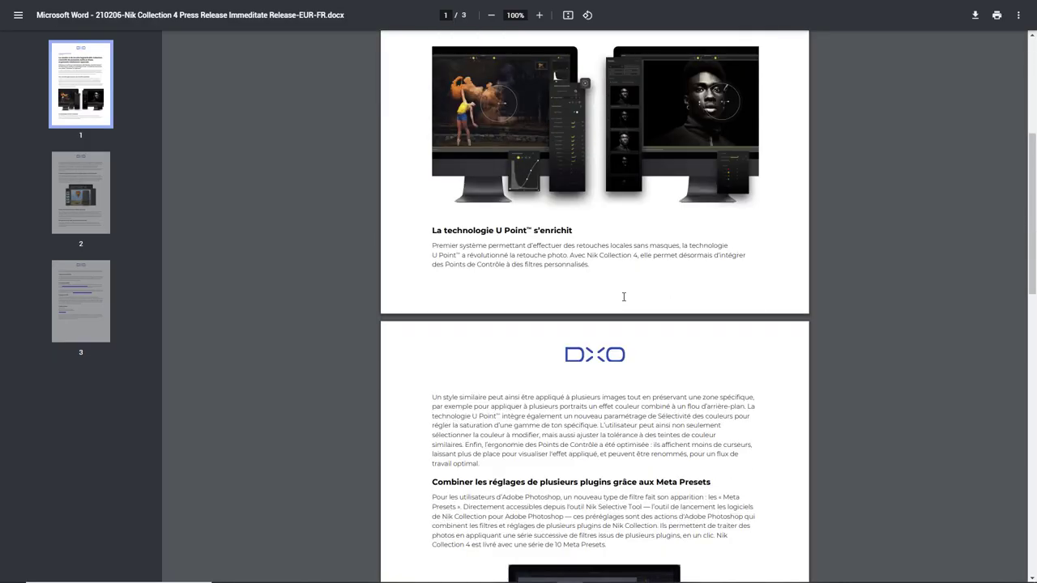
{"action": "scroll", "coordinate": [623, 296], "scroll_direction": "down", "scroll_amount": 1}
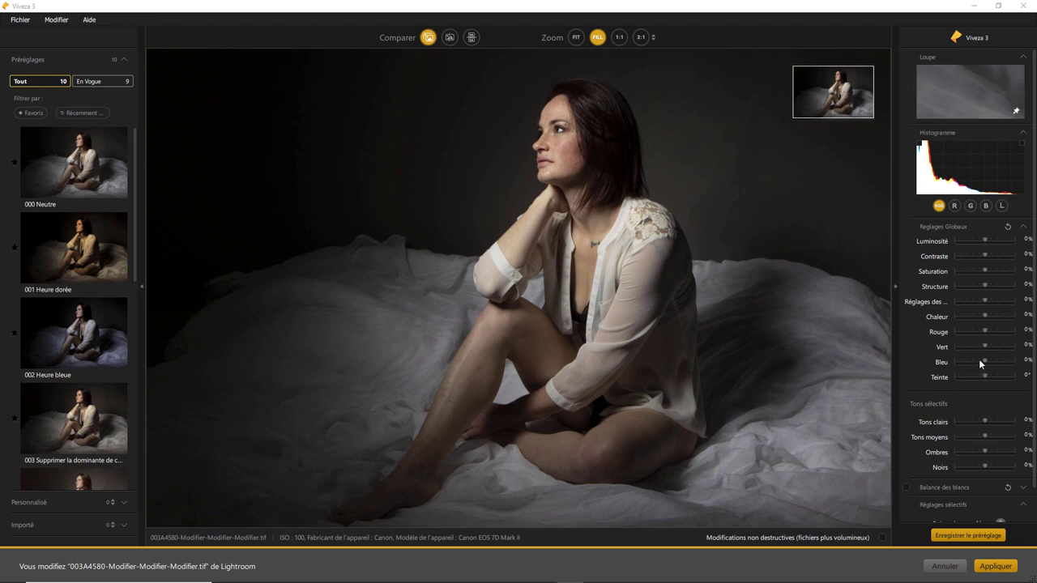
- Collapse Réglages Globaux and place Point de contrôle 1 on the woman's cheek
{"action": "left_click", "coordinate": [1024, 226]}
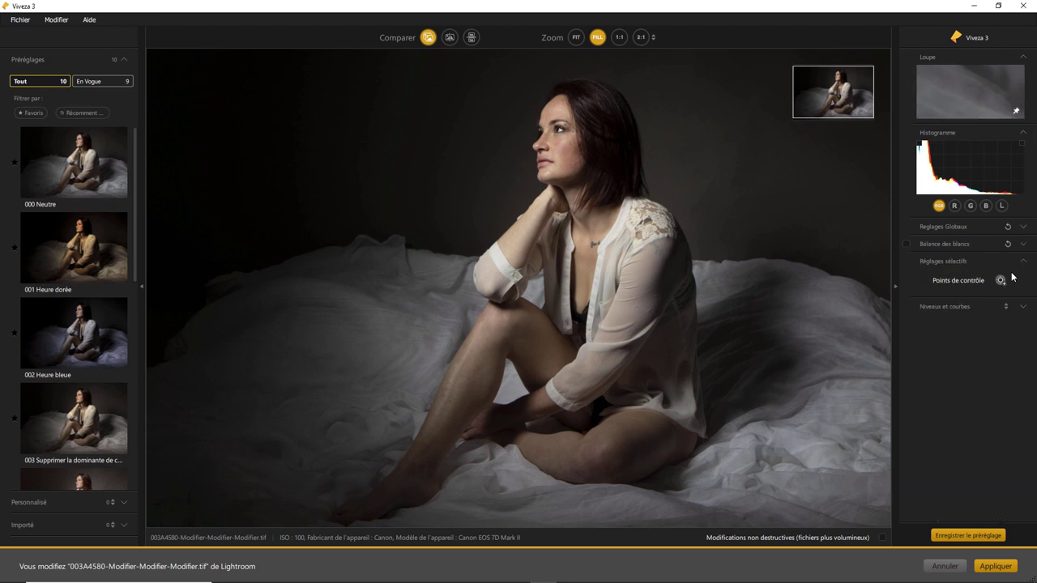
{"action": "left_click", "coordinate": [568, 154]}
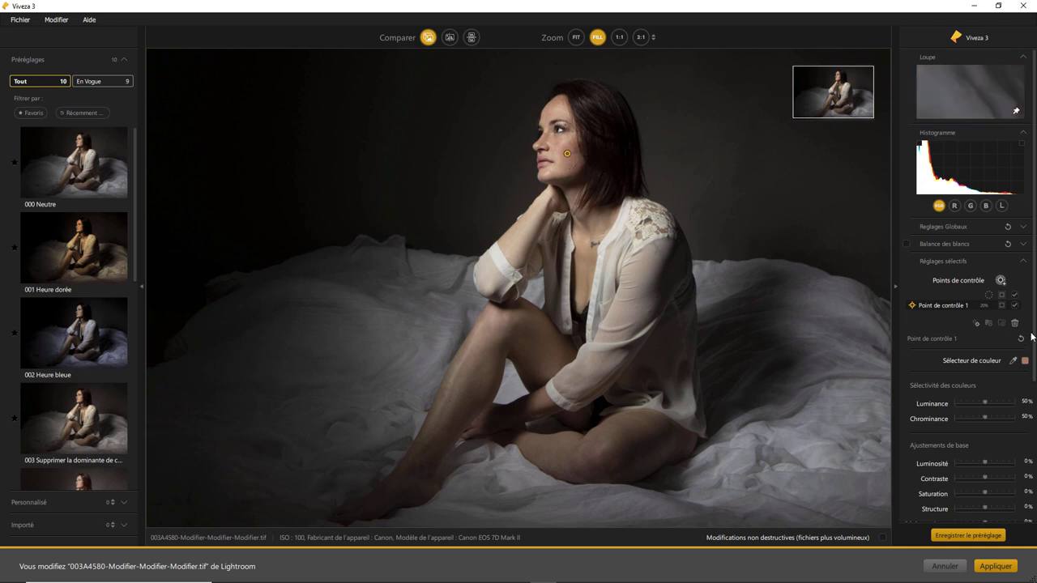
{"action": "scroll", "coordinate": [1035, 324], "scroll_direction": "down", "scroll_amount": 2}
{"action": "scroll", "coordinate": [1030, 300], "scroll_direction": "down", "scroll_amount": 2}
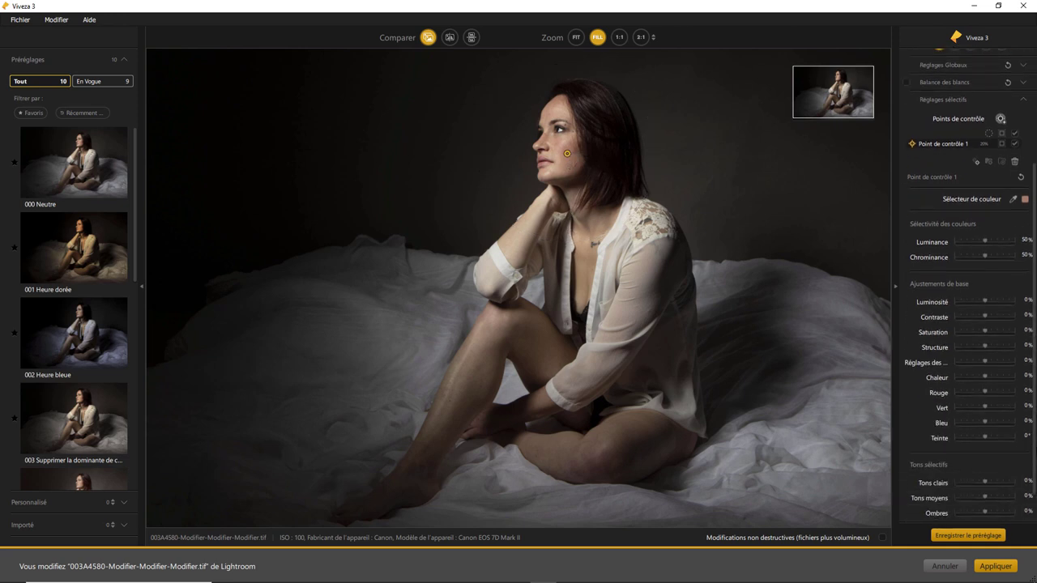
{"action": "scroll", "coordinate": [1025, 275], "scroll_direction": "down", "scroll_amount": 1}
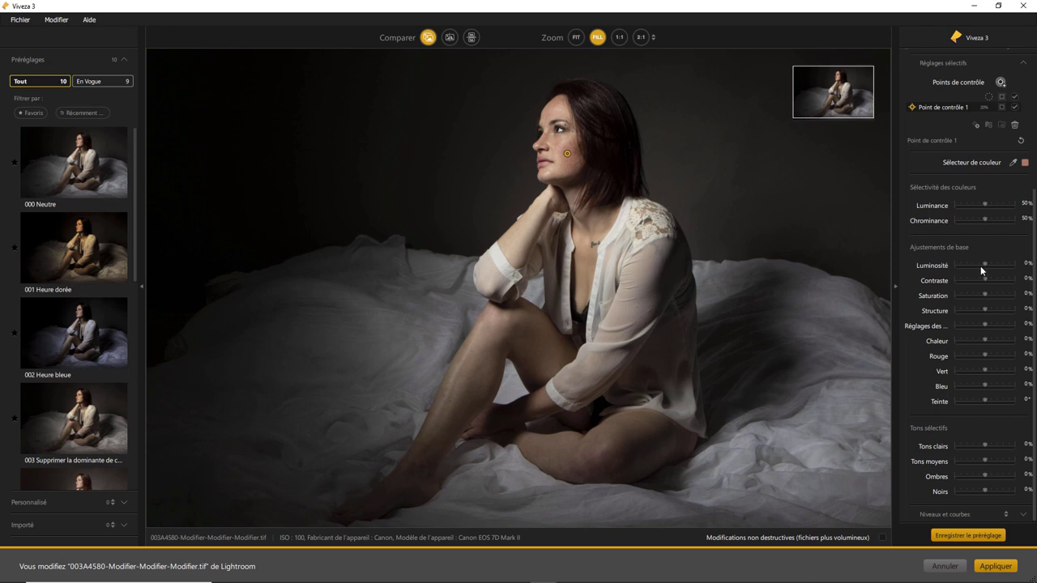
- Raise Point de contrôle 1's Luminosité to 79% to brighten the cheek
{"action": "left_click_drag", "start_coordinate": [986, 265], "coordinate": [1007, 268]}
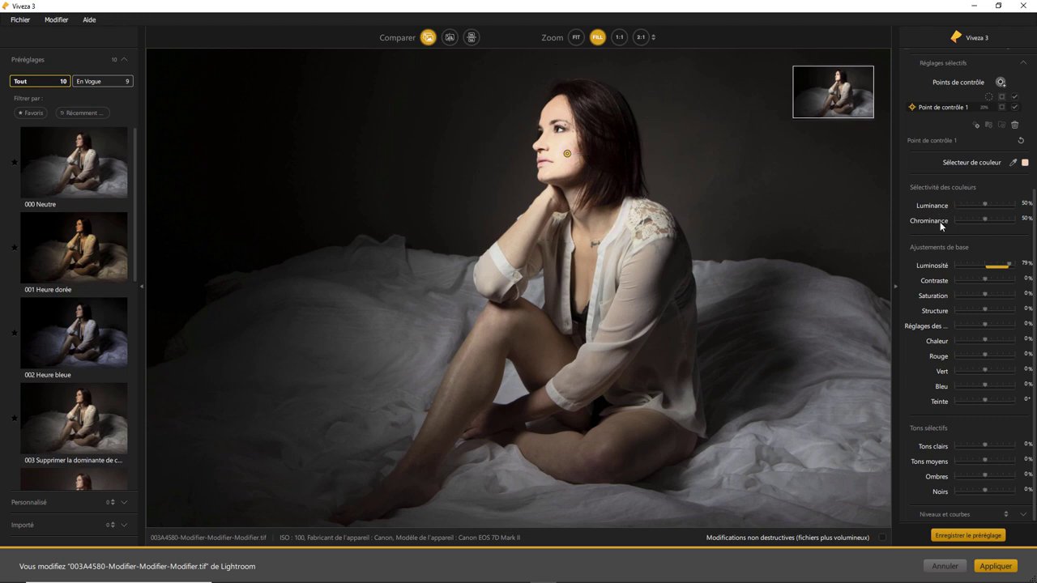
{"action": "mouse_move", "coordinate": [681, 170]}
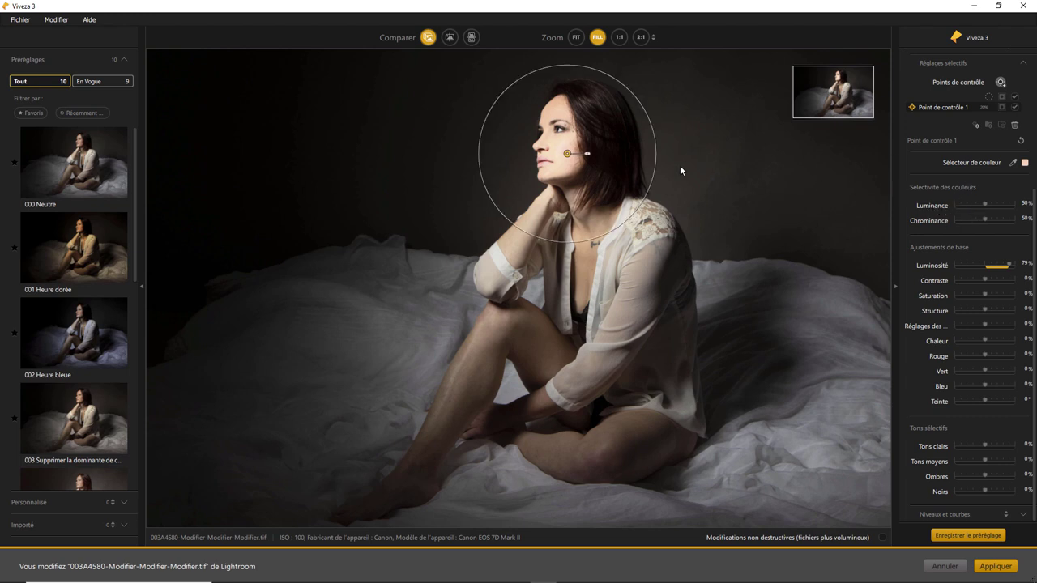
- Zoom the photo to 1:1 and pan up to the woman's face
{"action": "left_click", "coordinate": [620, 37]}
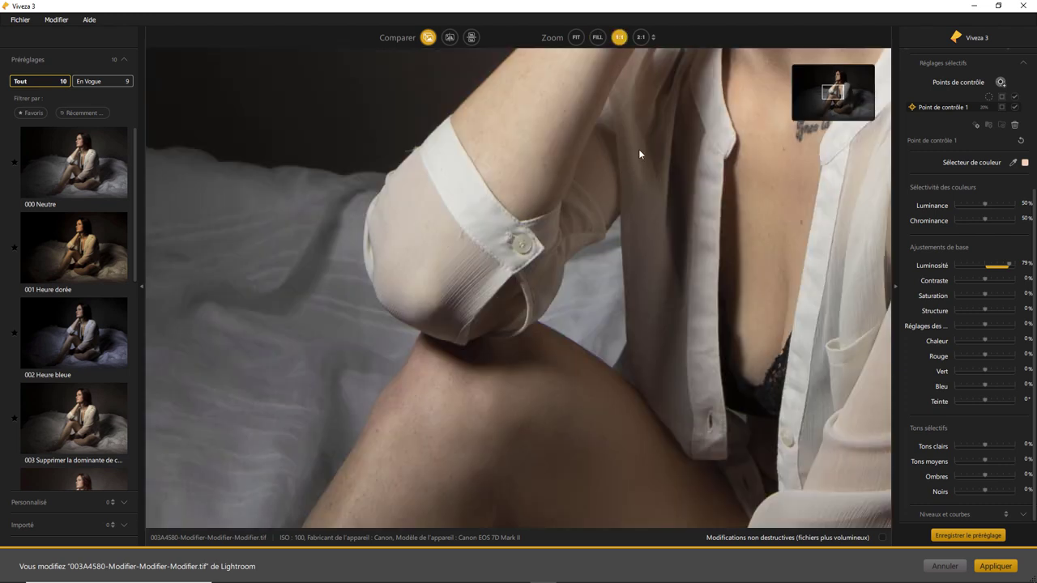
{"action": "left_click_drag", "start_coordinate": [650, 144], "coordinate": [527, 325]}
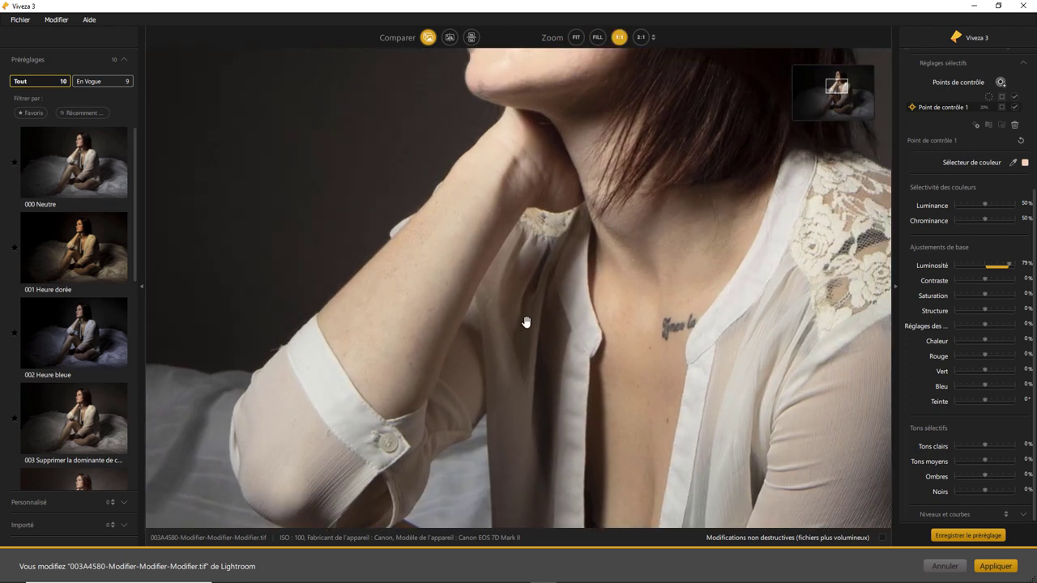
{"action": "mouse_move", "coordinate": [608, 134]}
{"action": "left_mouse_down"}
{"action": "mouse_move", "coordinate": [504, 301]}
{"action": "mouse_move", "coordinate": [514, 167]}
{"action": "mouse_move", "coordinate": [540, 335]}
{"action": "mouse_move", "coordinate": [495, 152]}
{"action": "mouse_move", "coordinate": [535, 162]}
{"action": "mouse_move", "coordinate": [465, 171]}
{"action": "mouse_move", "coordinate": [529, 177]}
{"action": "left_mouse_up"}
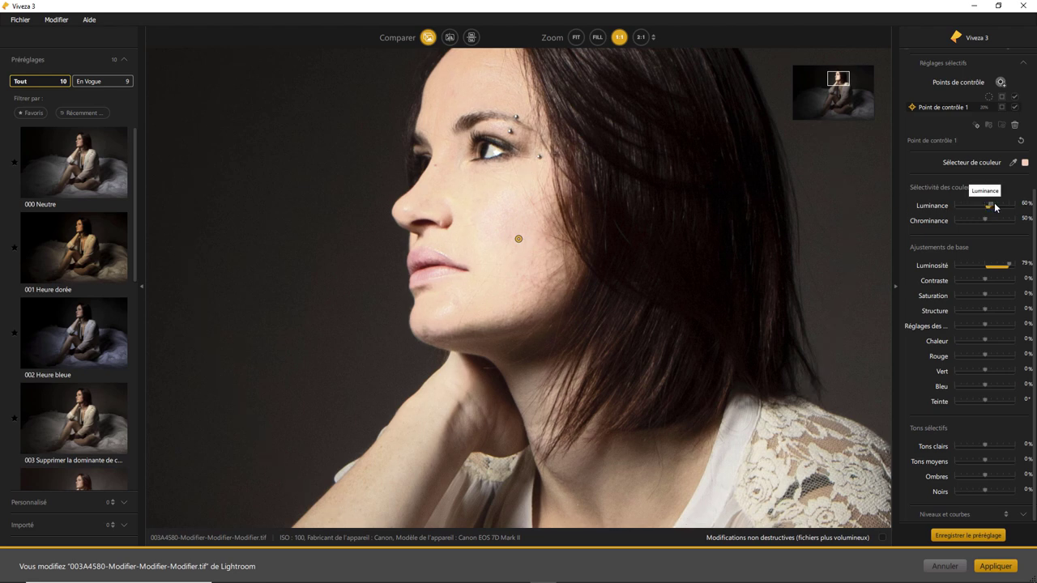
- Preview Luminance selectivity at 100% and 0%, then settle it at 52%
{"action": "left_click_drag", "start_coordinate": [990, 206], "coordinate": [1032, 205]}
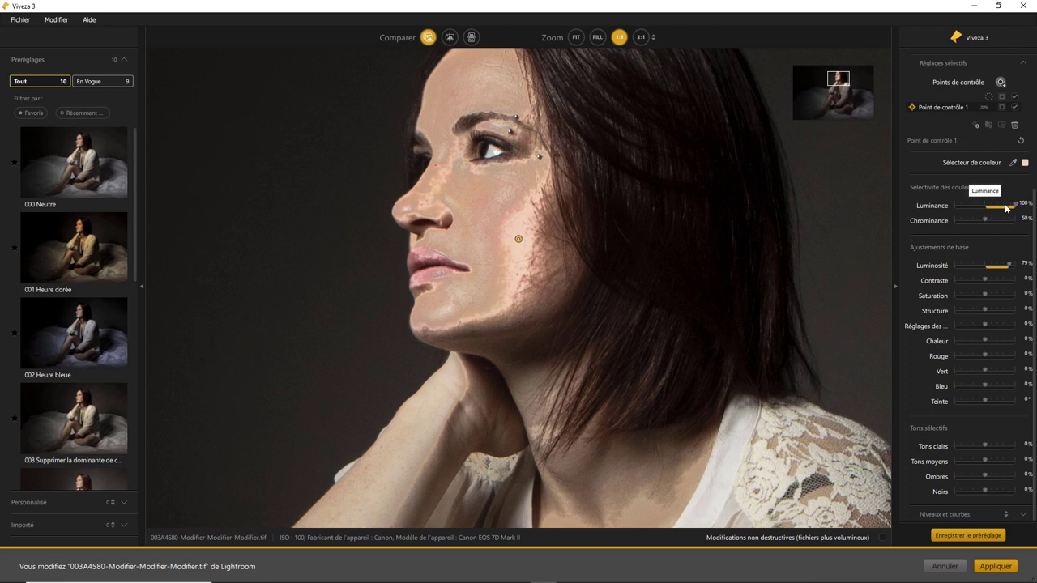
{"action": "left_click_drag", "start_coordinate": [1006, 208], "coordinate": [930, 210]}
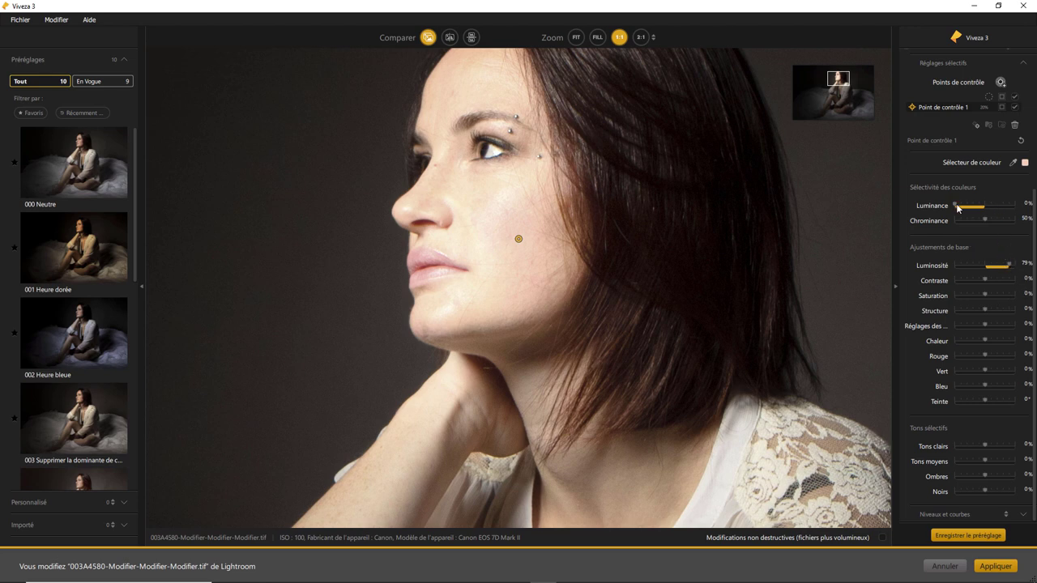
{"action": "mouse_move", "coordinate": [955, 205]}
{"action": "left_mouse_down"}
{"action": "mouse_move", "coordinate": [1027, 209]}
{"action": "mouse_move", "coordinate": [986, 208]}
{"action": "left_mouse_up"}
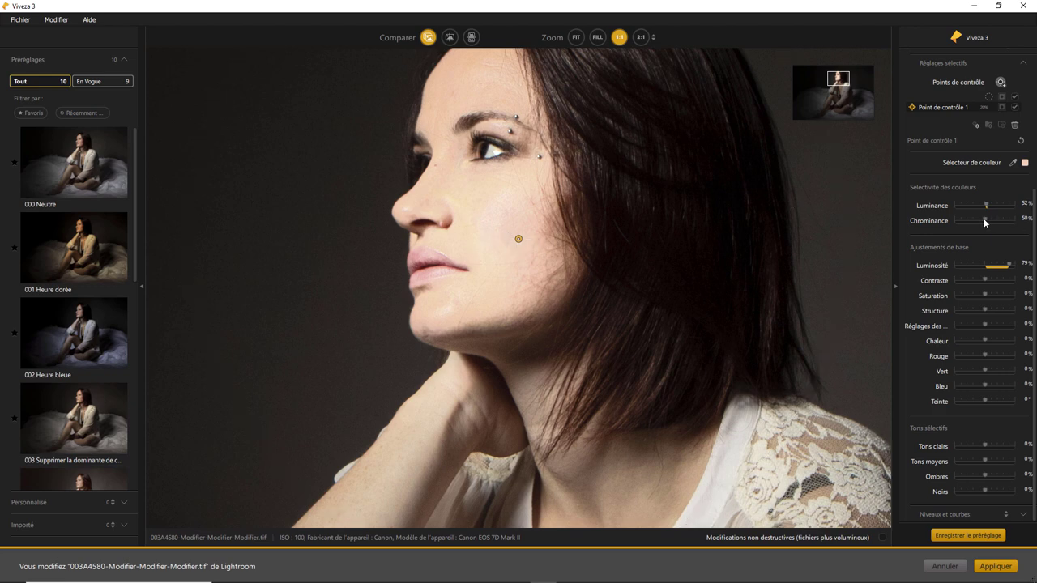
- Test Chrominance and Luminance selectivity extremes, then set both sliders to 100%
{"action": "left_click_drag", "start_coordinate": [997, 221], "coordinate": [1016, 220]}
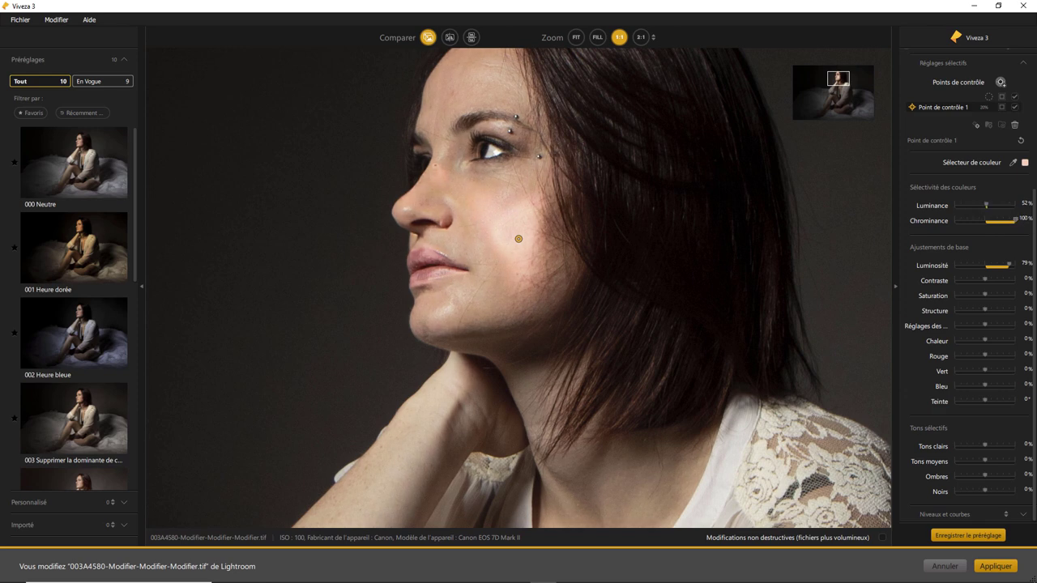
{"action": "left_click_drag", "start_coordinate": [1016, 221], "coordinate": [946, 227]}
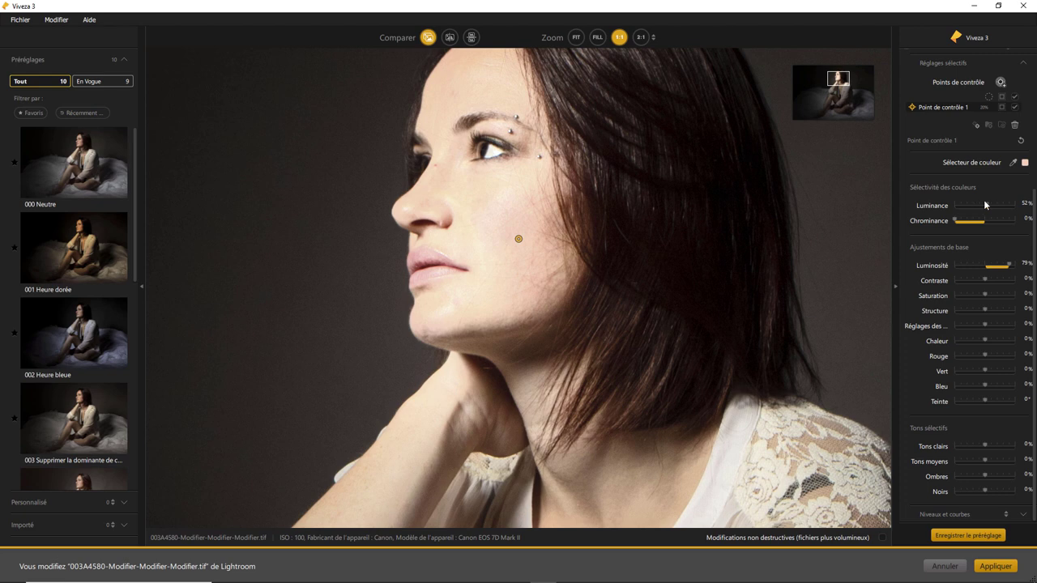
{"action": "left_click_drag", "start_coordinate": [985, 207], "coordinate": [954, 206]}
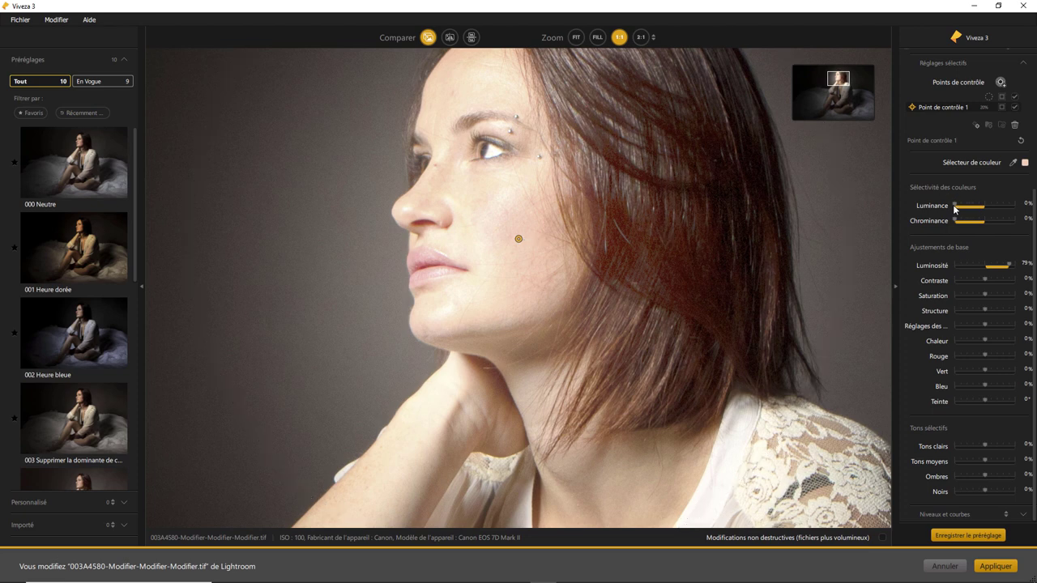
{"action": "left_click_drag", "start_coordinate": [955, 207], "coordinate": [1017, 207]}
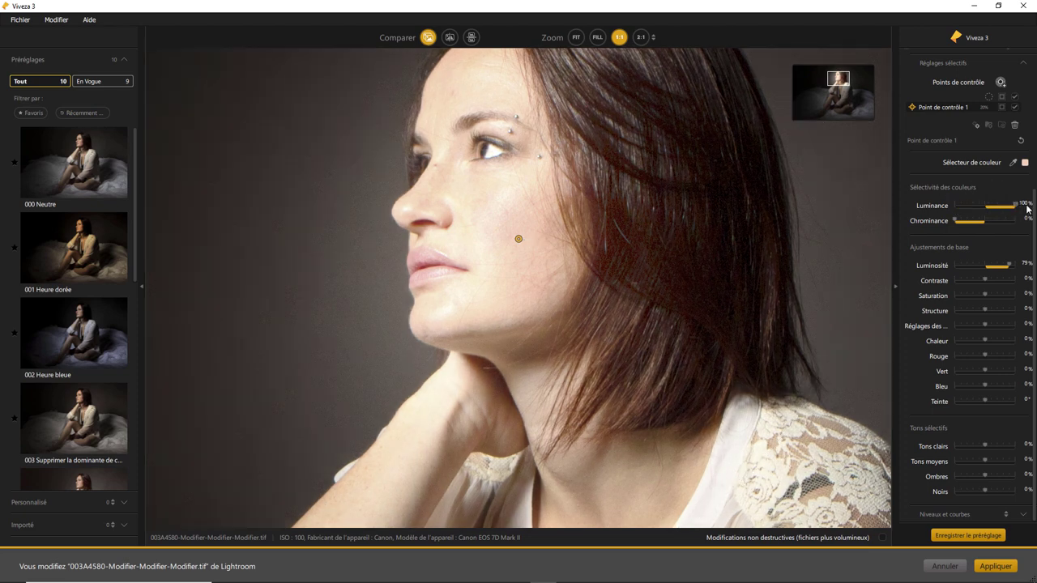
{"action": "left_click_drag", "start_coordinate": [955, 220], "coordinate": [1015, 220]}
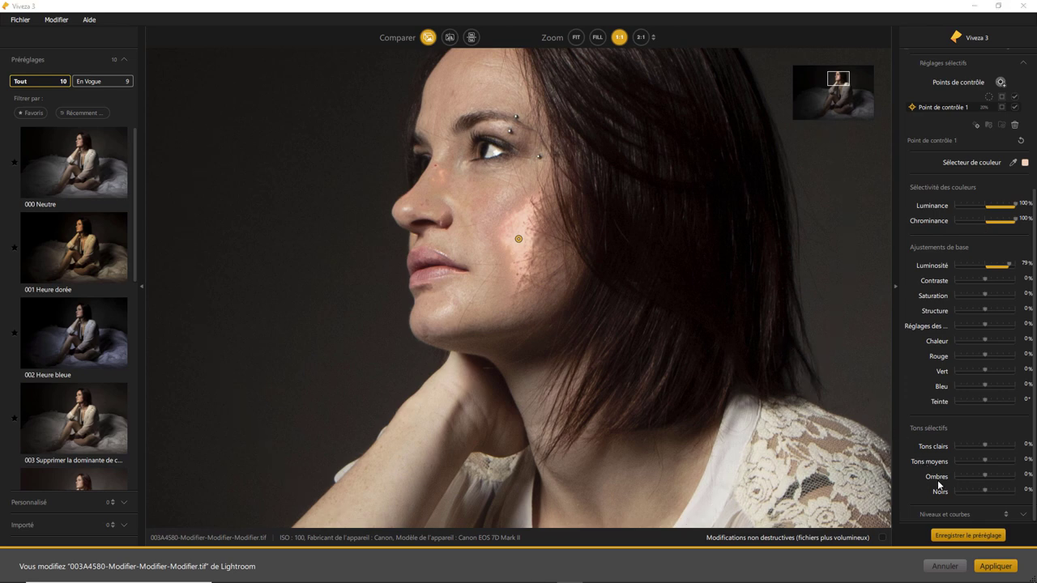
- Start saving the current Viveza adjustments as a custom preset with Enregistrer le préréglage
{"action": "left_click", "coordinate": [961, 535]}
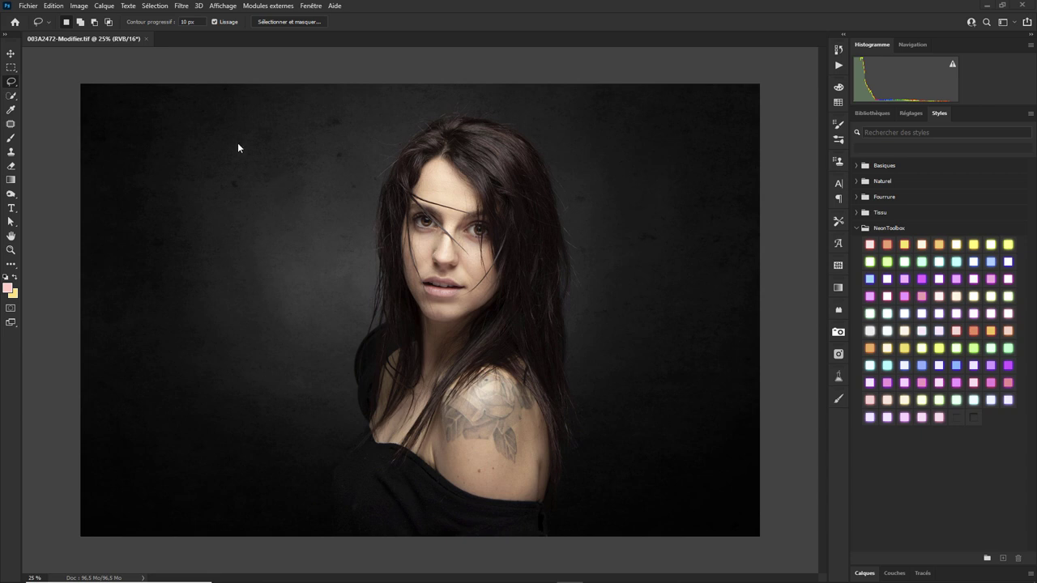
- Open the Nik Selective Tool, expand Meta-presets and show the Adoxique preset's description
{"action": "left_click", "coordinate": [26, 10]}
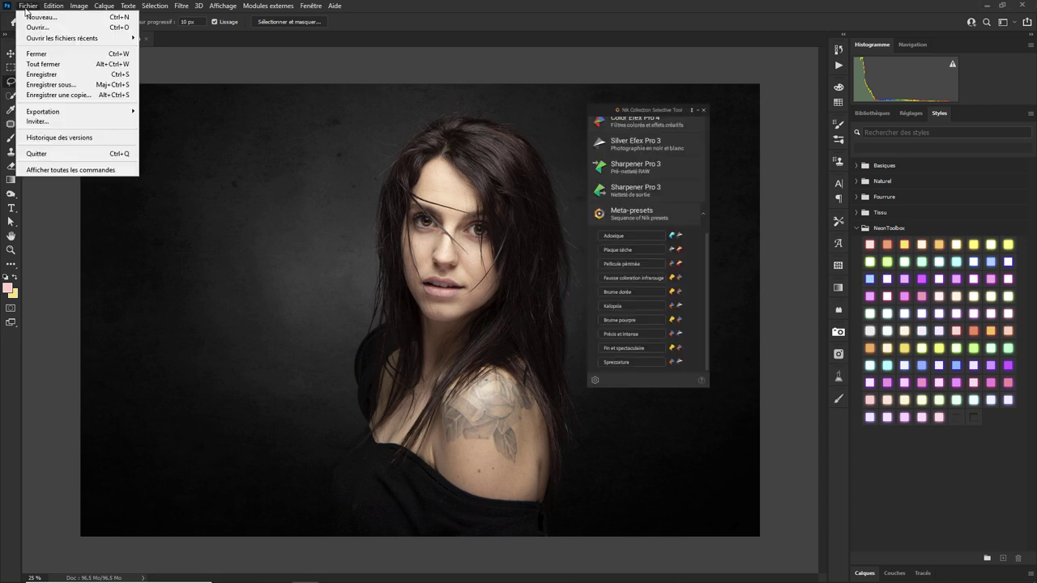
{"action": "left_click", "coordinate": [790, 148]}
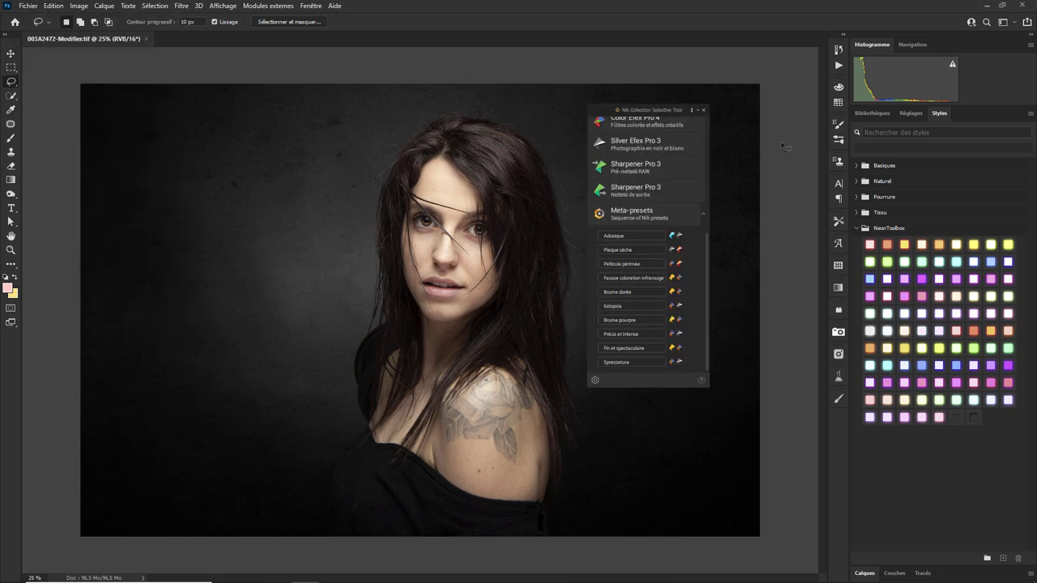
{"action": "left_click", "coordinate": [703, 213]}
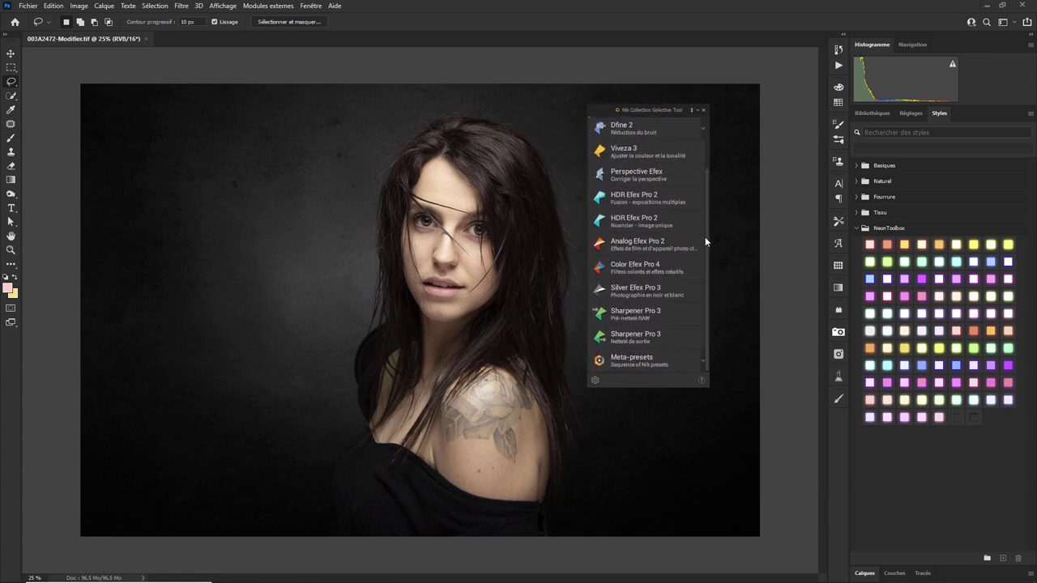
{"action": "left_click", "coordinate": [703, 360]}
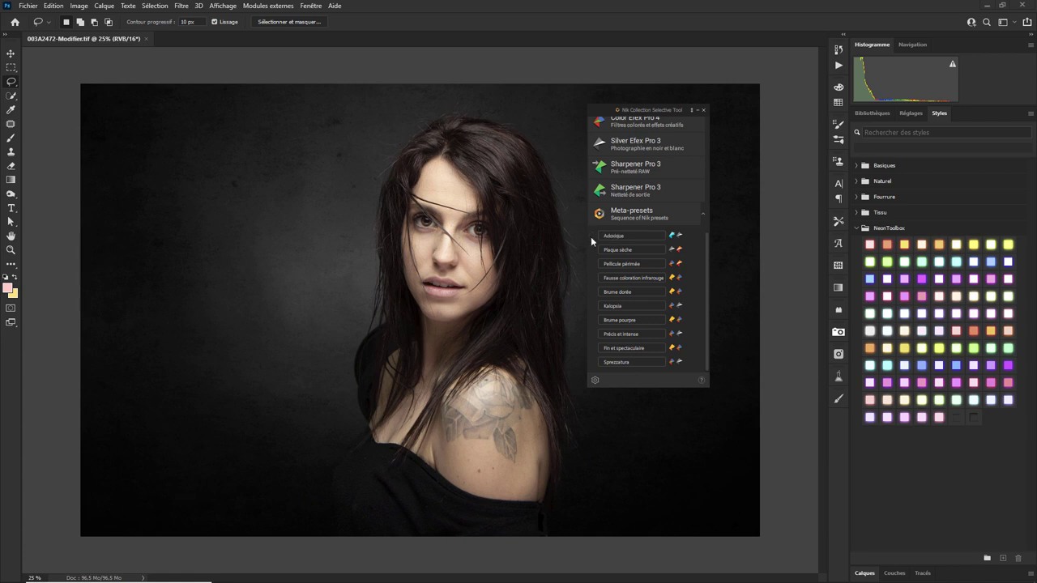
{"action": "left_click", "coordinate": [592, 236]}
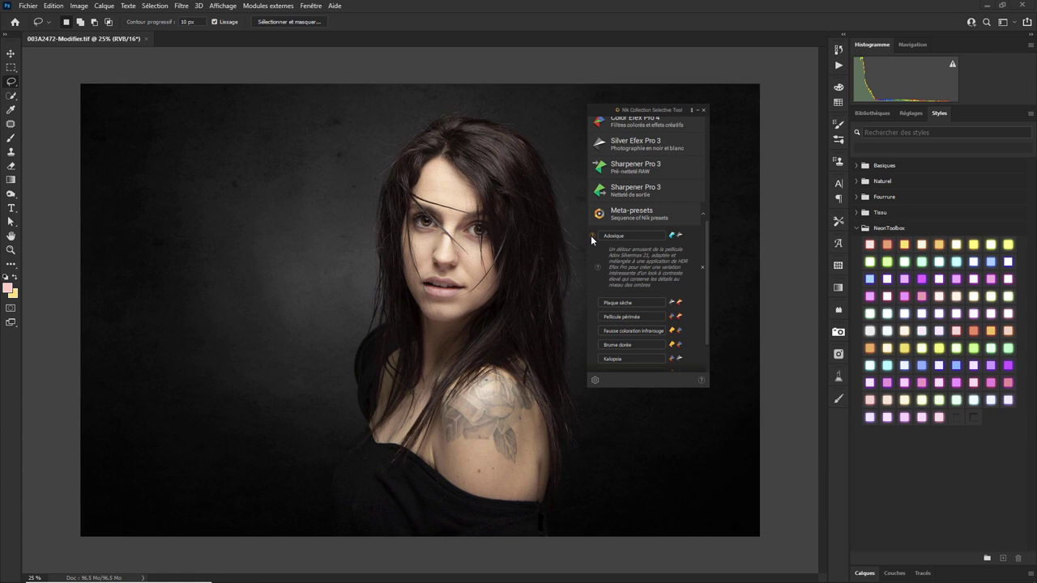
- Apply the Adoxique meta-preset to the portrait and show the Layers panel
{"action": "mouse_move", "coordinate": [614, 235]}
{"action": "left_click", "coordinate": [605, 239]}
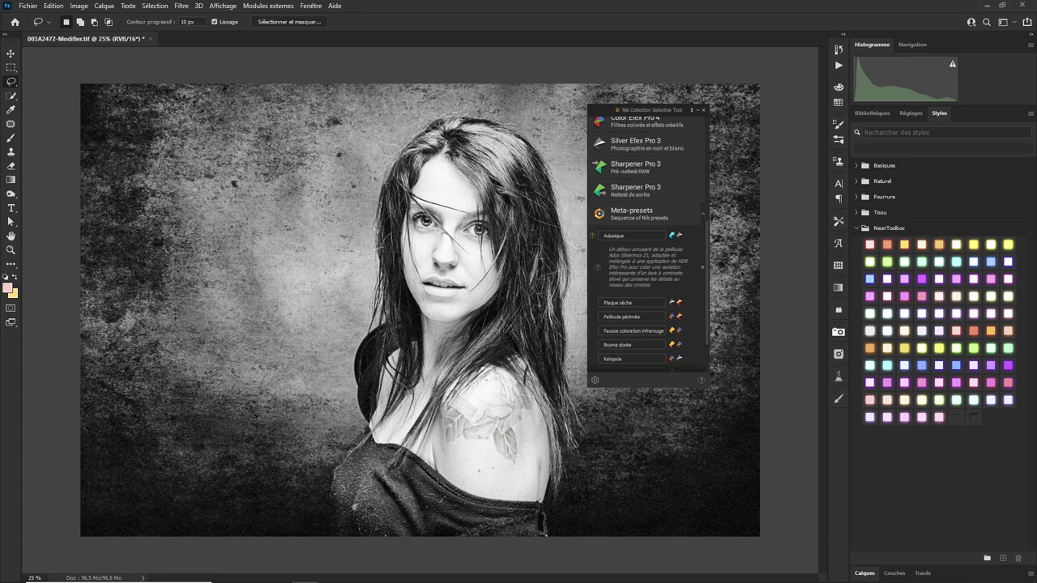
{"action": "left_click", "coordinate": [865, 572]}
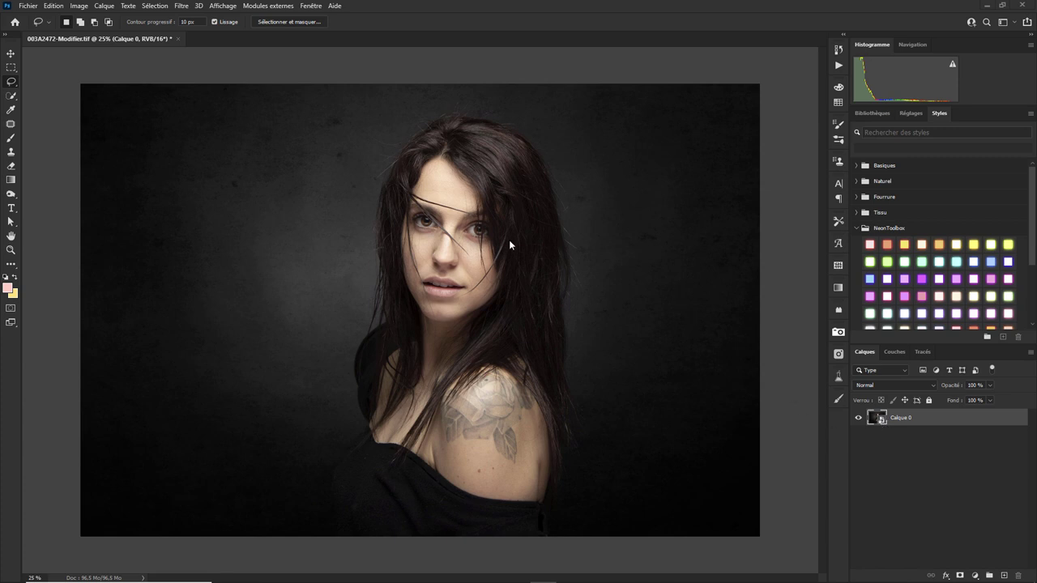
- Reopen the Nik Selective Tool and run another meta-preset on the portrait layer
{"action": "left_click", "coordinate": [29, 6]}
{"action": "mouse_move", "coordinate": [53, 6]}
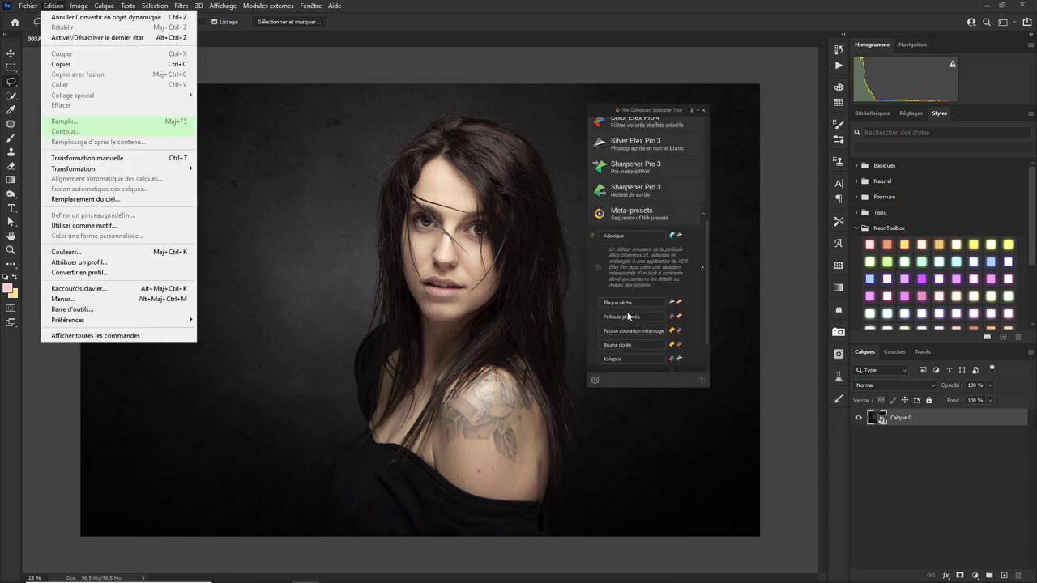
{"action": "left_click", "coordinate": [780, 340]}
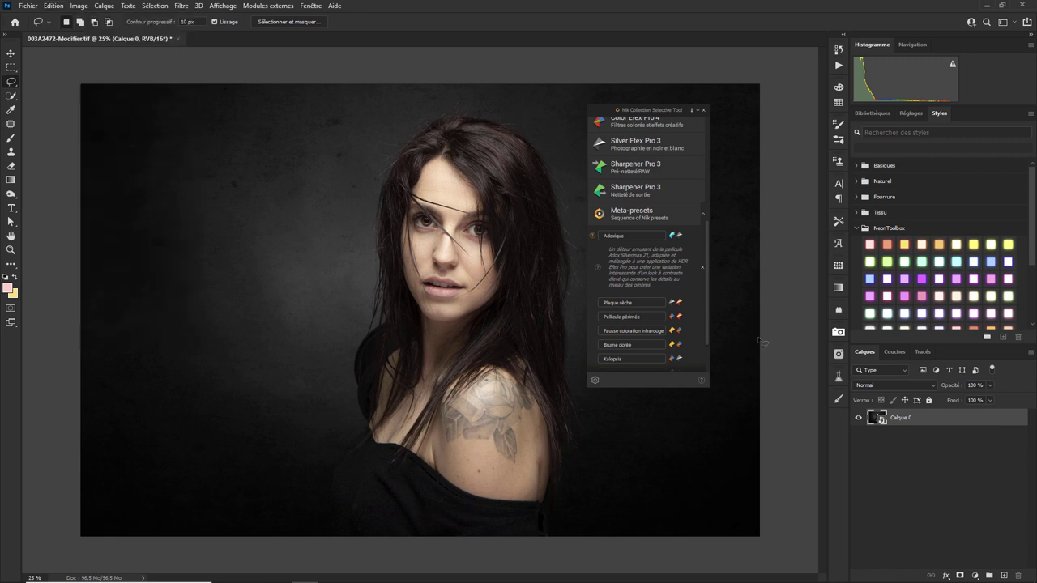
{"action": "left_click_drag", "start_coordinate": [706, 333], "coordinate": [710, 390]}
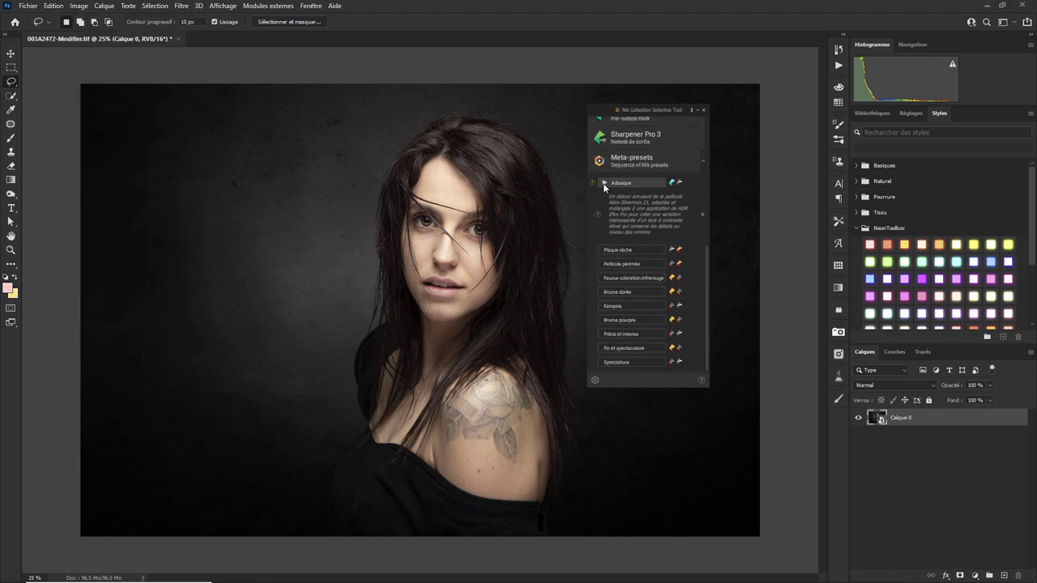
{"action": "mouse_move", "coordinate": [625, 183]}
{"action": "left_click", "coordinate": [604, 182]}
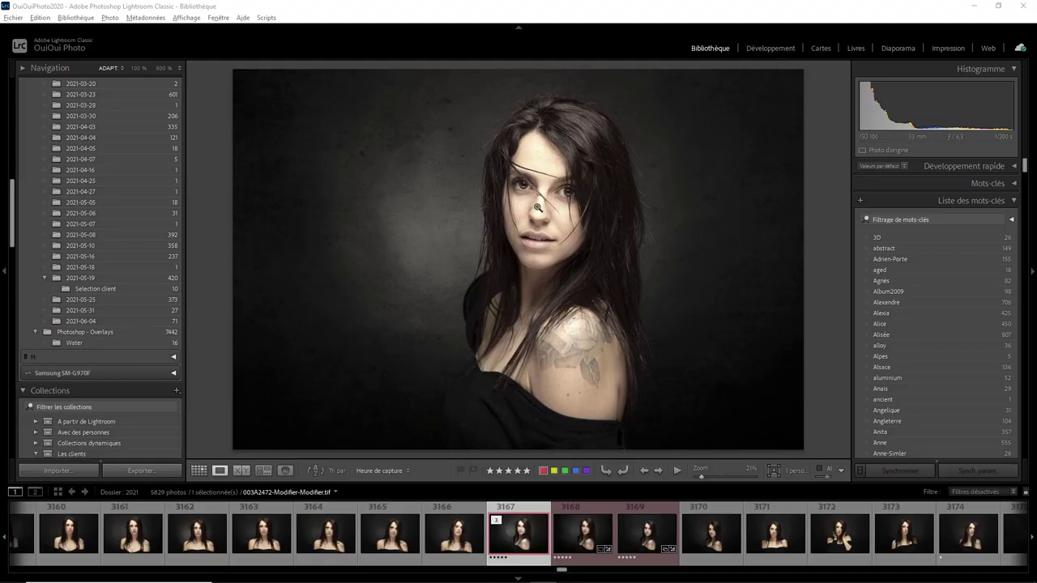
- Open the dark-background portrait in Viveza 3 using Modifier dans, editing the original file
{"action": "right_click", "coordinate": [537, 210]}
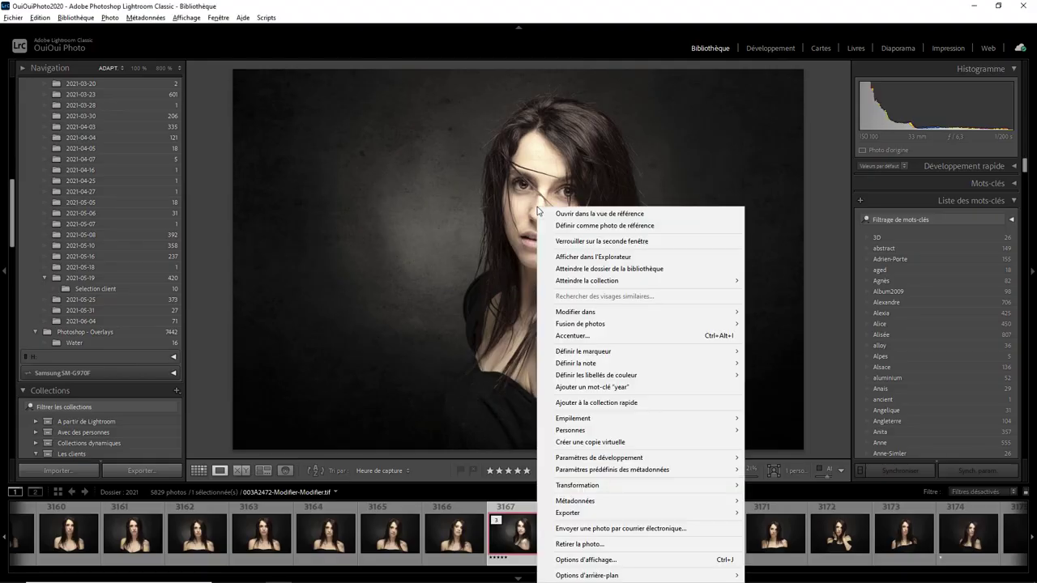
{"action": "mouse_move", "coordinate": [575, 312]}
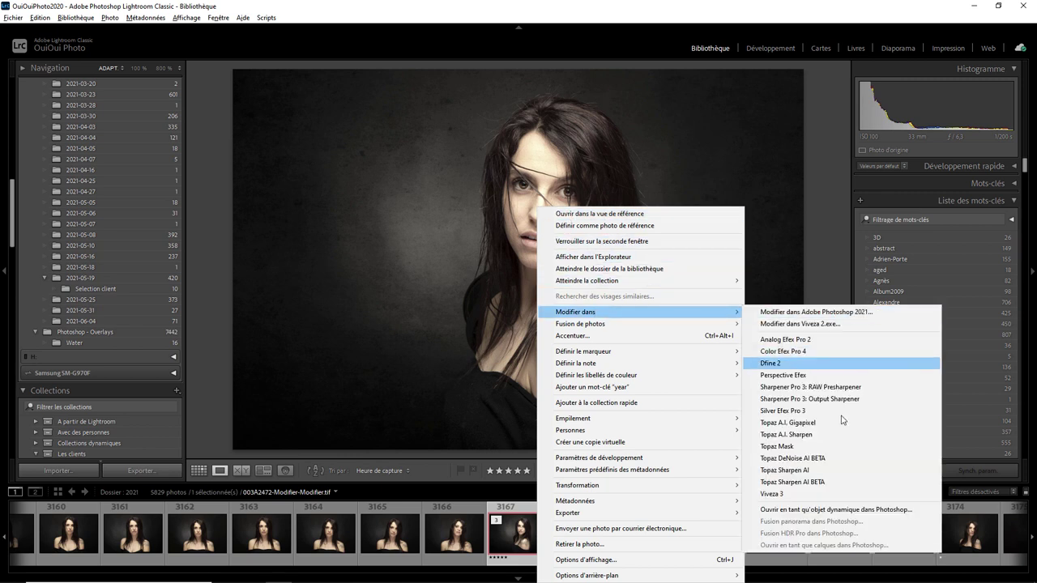
{"action": "left_click", "coordinate": [774, 495]}
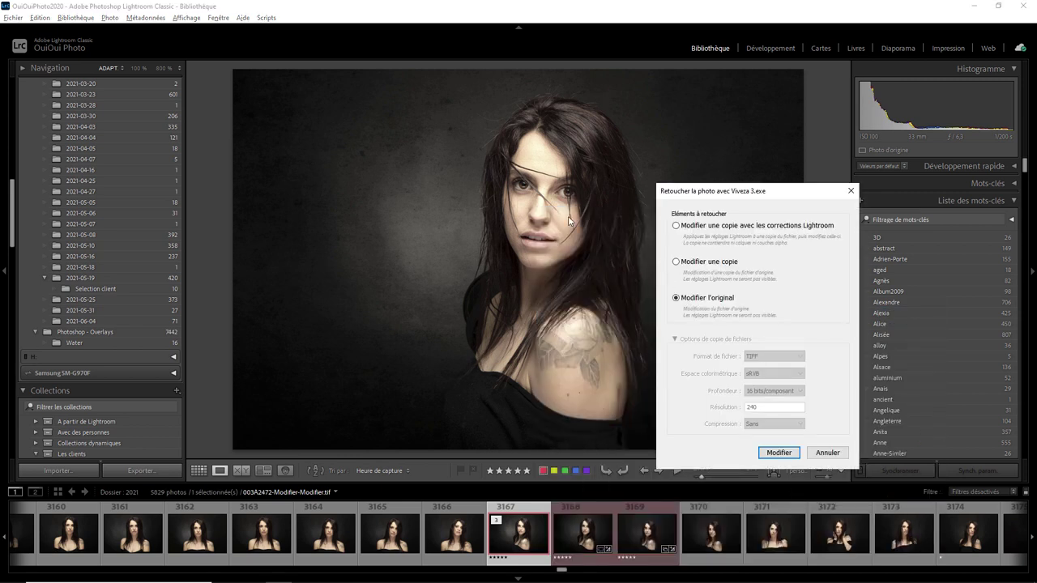
{"action": "left_click", "coordinate": [778, 453]}
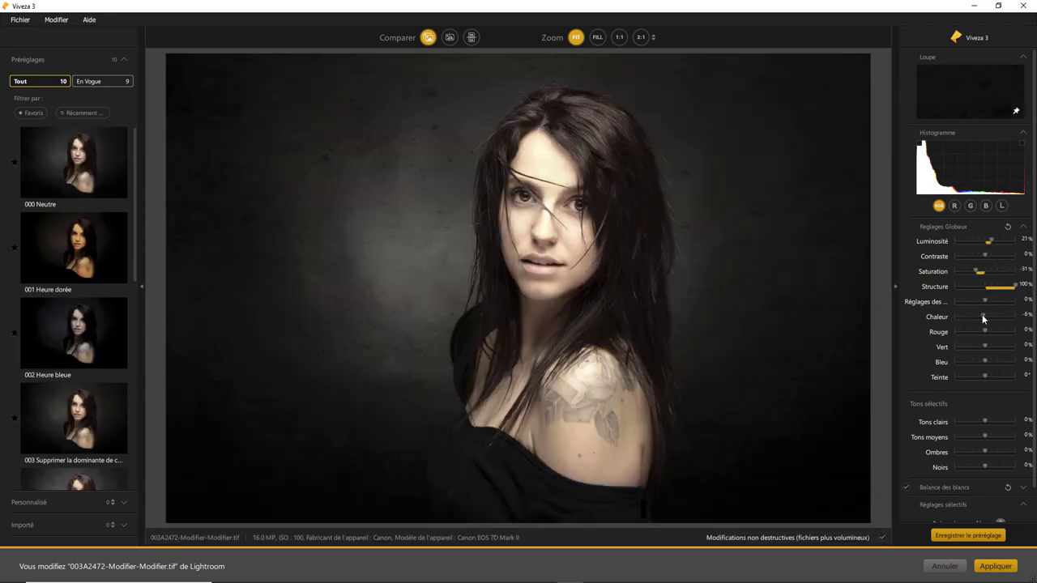
- Warm the portrait to Chaleur 44%, cut Saturation to -81%, and apply back to Lightroom
{"action": "mouse_move", "coordinate": [984, 315]}
{"action": "left_mouse_down"}
{"action": "mouse_move", "coordinate": [1010, 318]}
{"action": "mouse_move", "coordinate": [998, 323]}
{"action": "left_mouse_up"}
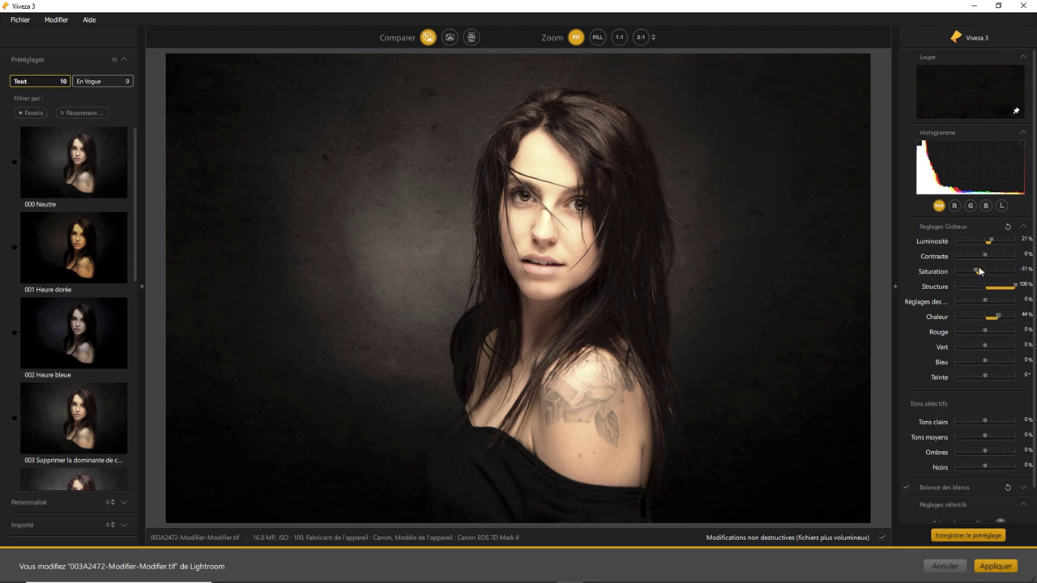
{"action": "left_click_drag", "start_coordinate": [978, 272], "coordinate": [965, 275]}
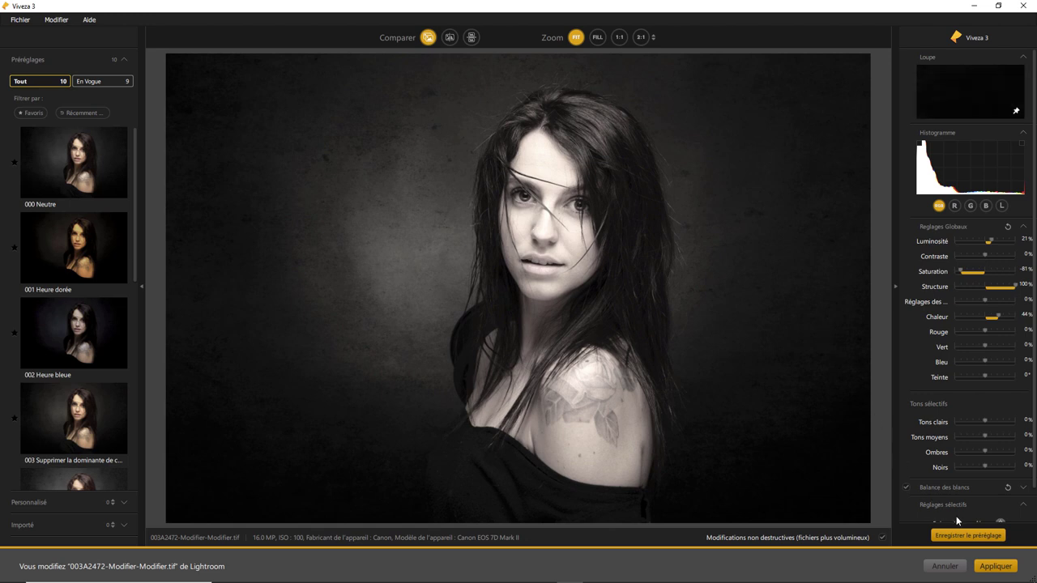
{"action": "left_click", "coordinate": [995, 566]}
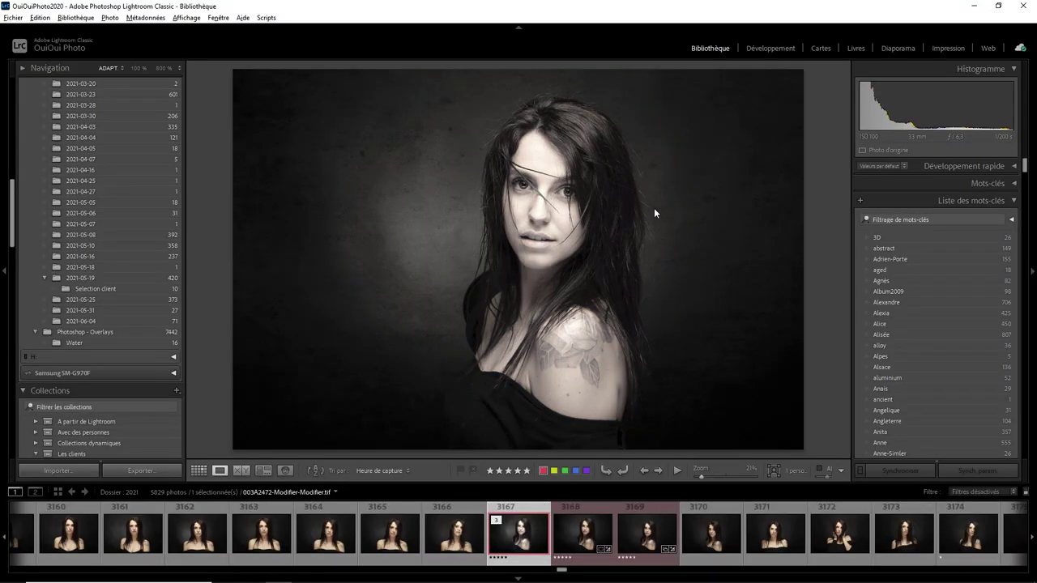
- Copy the portrait's Viveza settings with Nik Copy and Apply Parameters, then select portrait 3172
{"action": "right_click", "coordinate": [532, 215]}
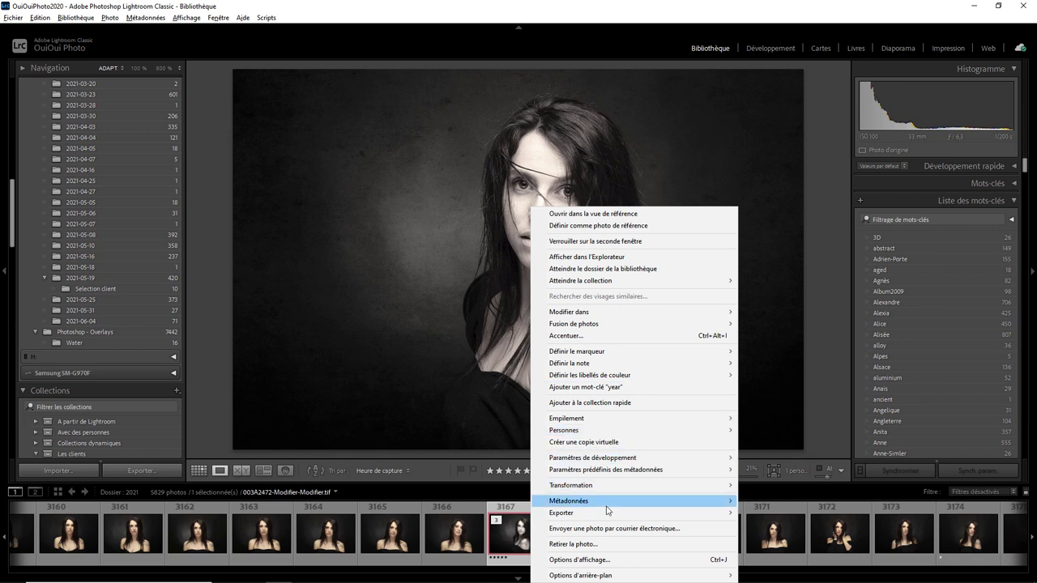
{"action": "mouse_move", "coordinate": [632, 513]}
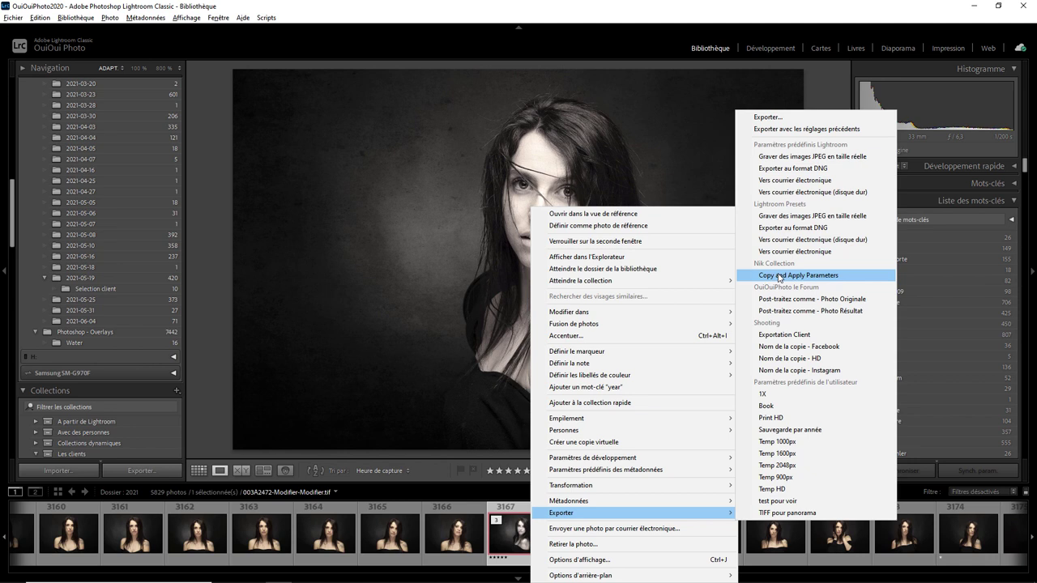
{"action": "left_click", "coordinate": [780, 277]}
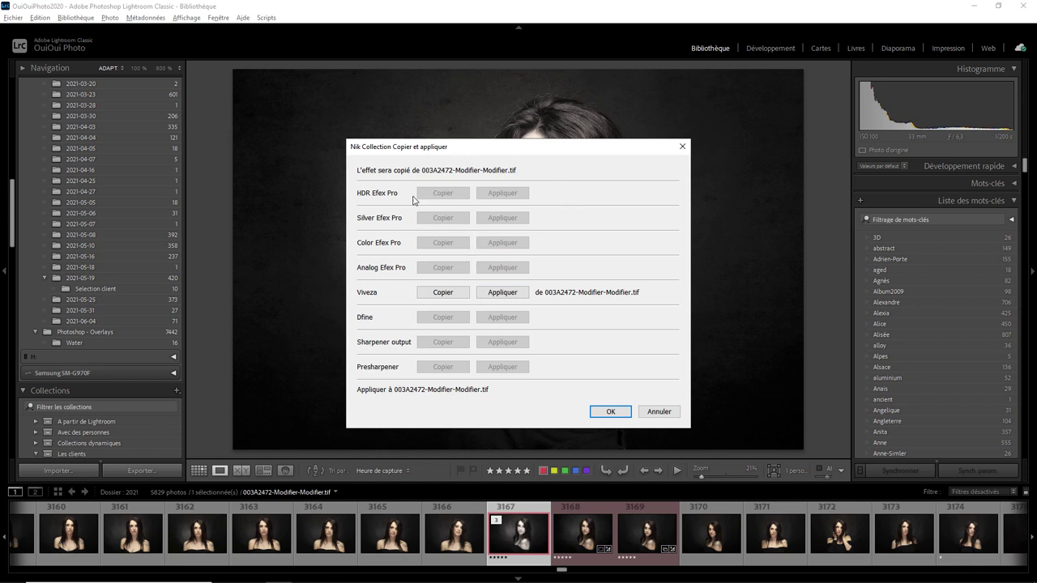
{"action": "left_click", "coordinate": [438, 296]}
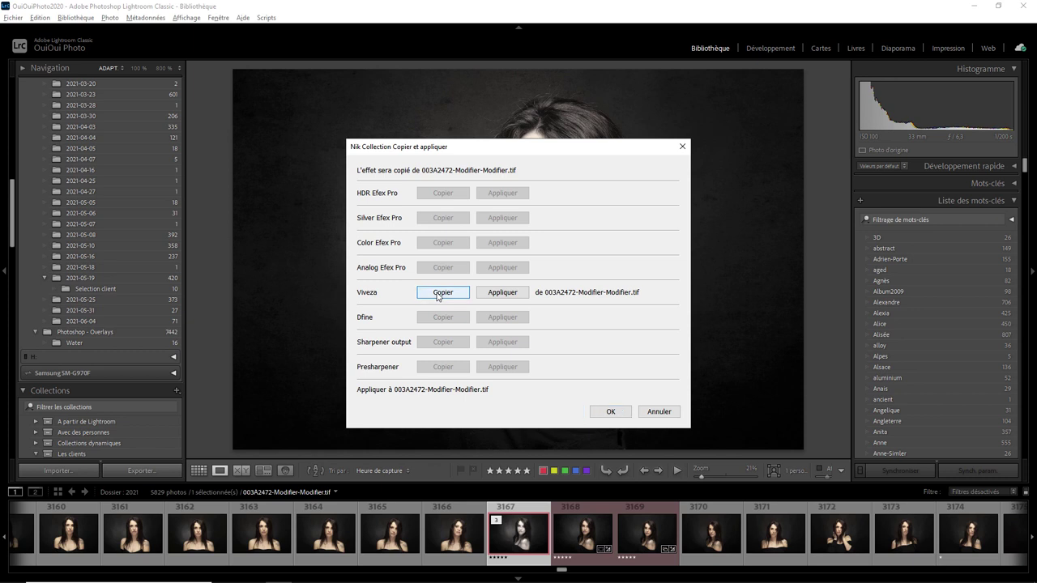
{"action": "left_click", "coordinate": [612, 411]}
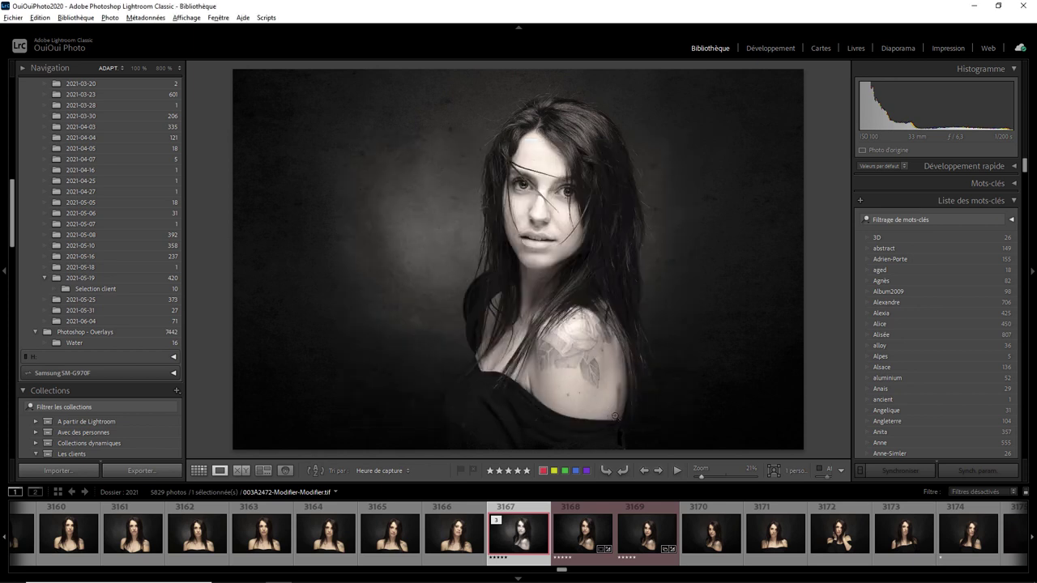
{"action": "left_click", "coordinate": [843, 536]}
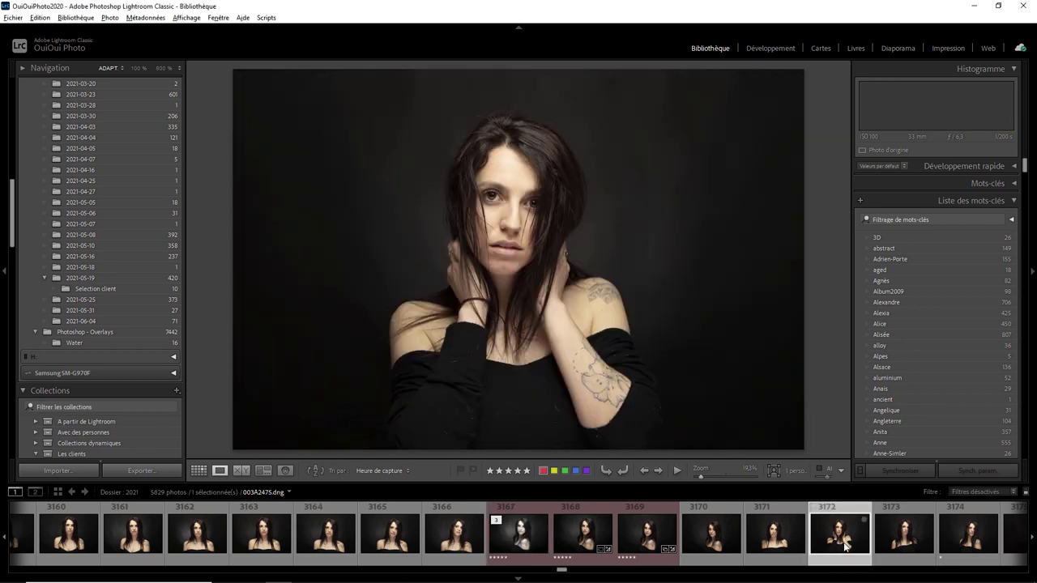
- Apply the copied Viveza settings to 003A2475 with Exécuter, creating a toned TIFF copy
{"action": "right_click", "coordinate": [506, 205]}
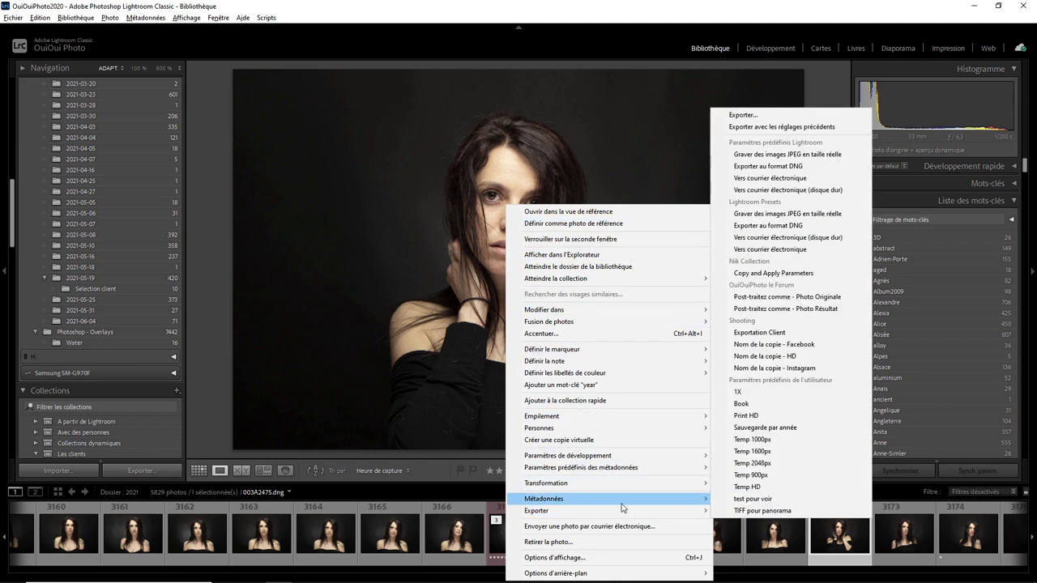
{"action": "mouse_move", "coordinate": [567, 510]}
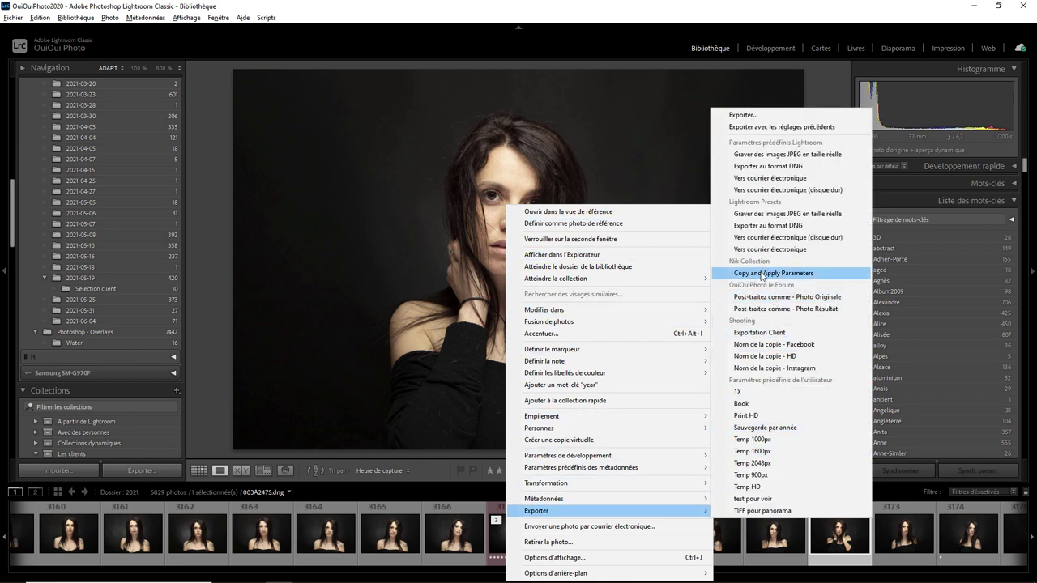
{"action": "left_click", "coordinate": [770, 273]}
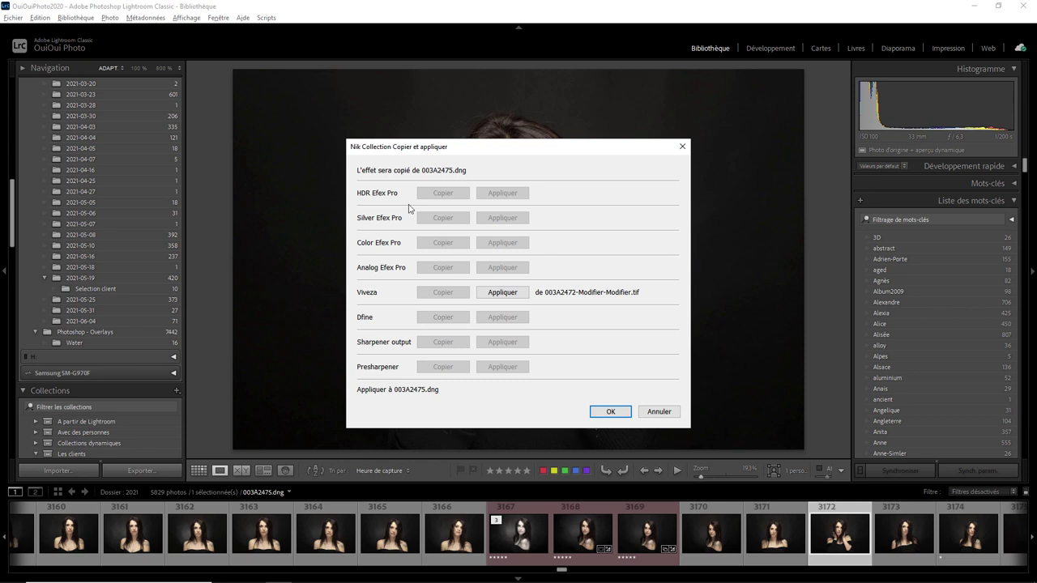
{"action": "left_click", "coordinate": [504, 294]}
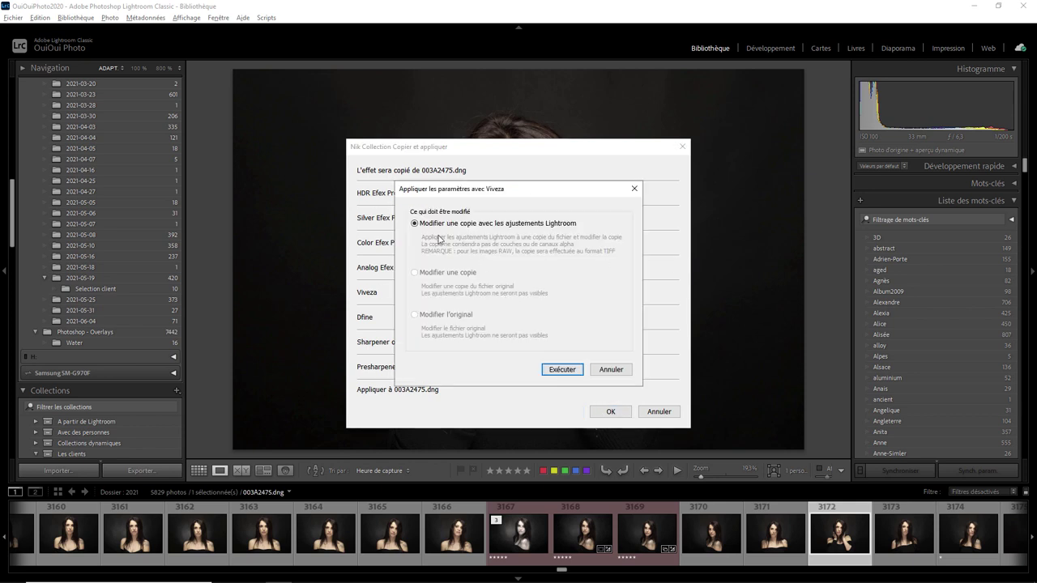
{"action": "left_click", "coordinate": [576, 370]}
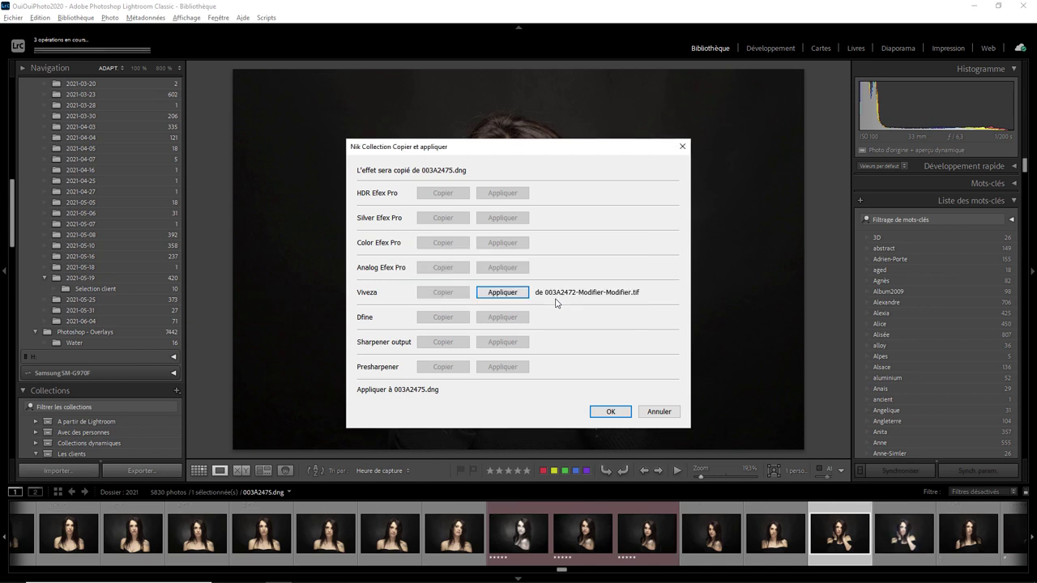
{"action": "left_click", "coordinate": [611, 412]}
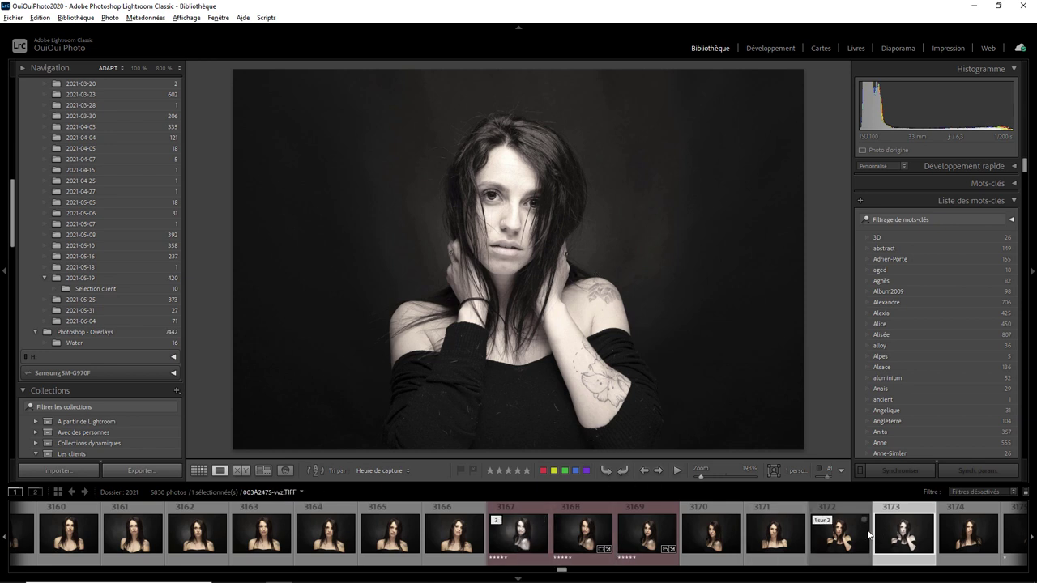
- Open 003A2475-vvz.TIFF in Viveza 3 through Modifier dans, editing the original
{"action": "right_click", "coordinate": [906, 539]}
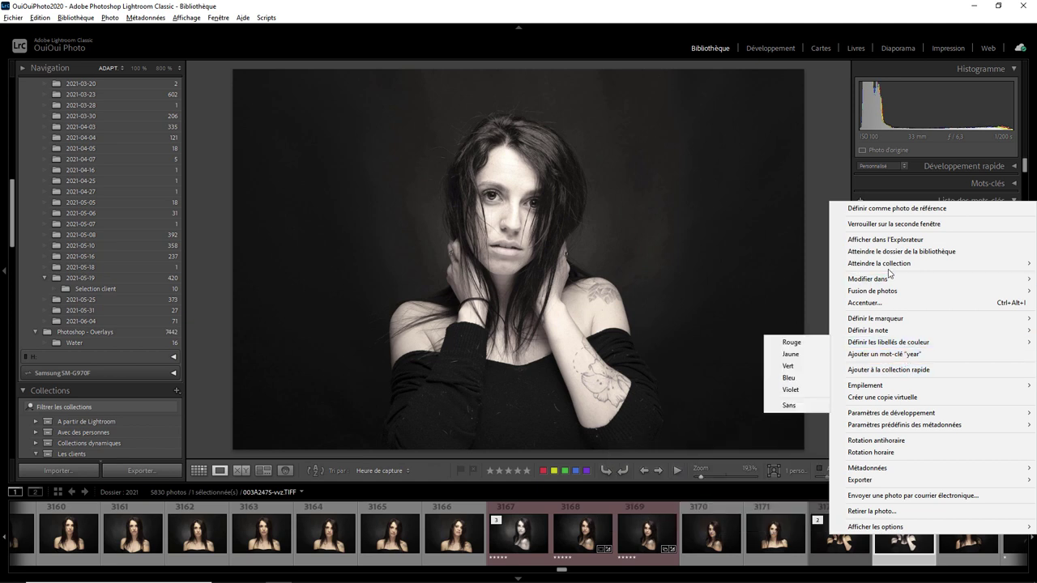
{"action": "mouse_move", "coordinate": [867, 279]}
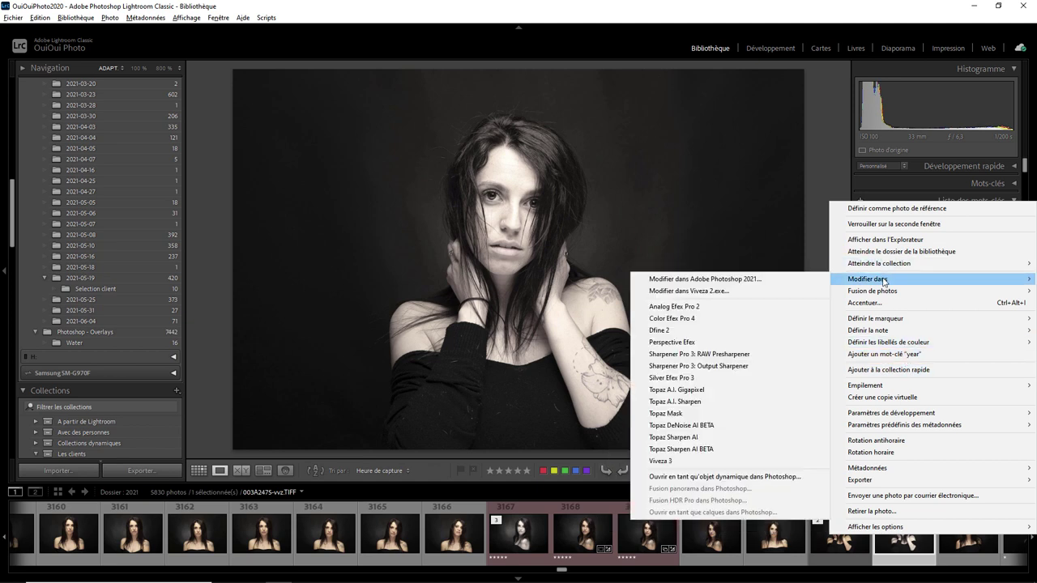
{"action": "left_click", "coordinate": [692, 461]}
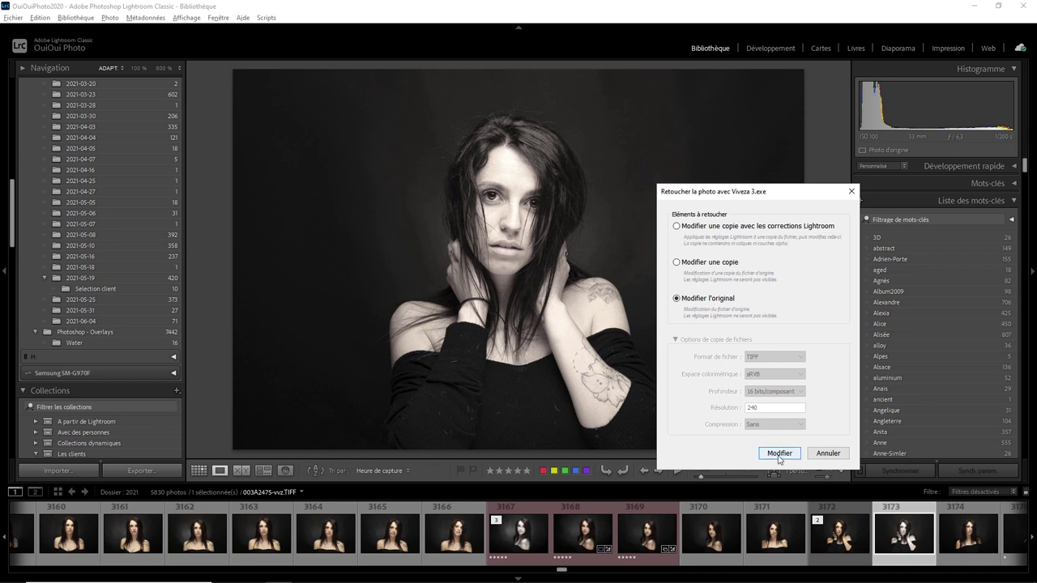
{"action": "key", "text": "Return"}
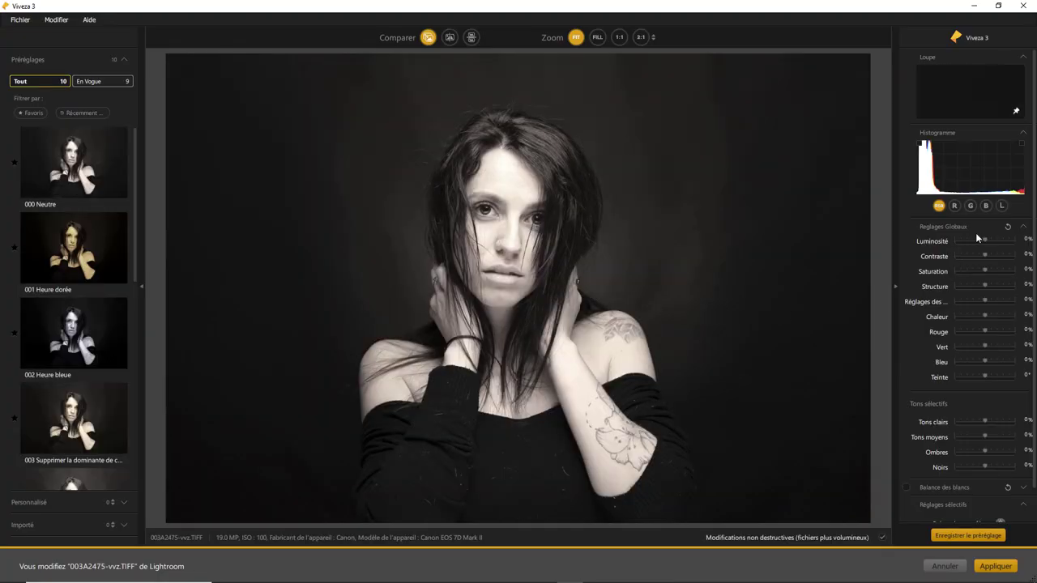
{"action": "left_click", "coordinate": [1024, 227]}
{"action": "left_click", "coordinate": [1024, 227]}
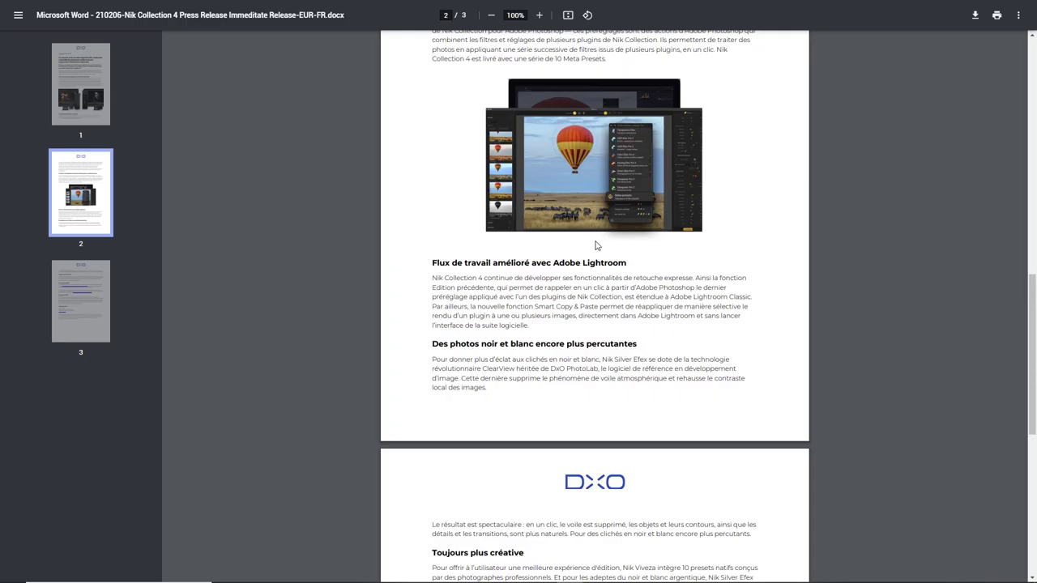
{"action": "scroll", "coordinate": [595, 245], "scroll_direction": "down", "scroll_amount": 2}
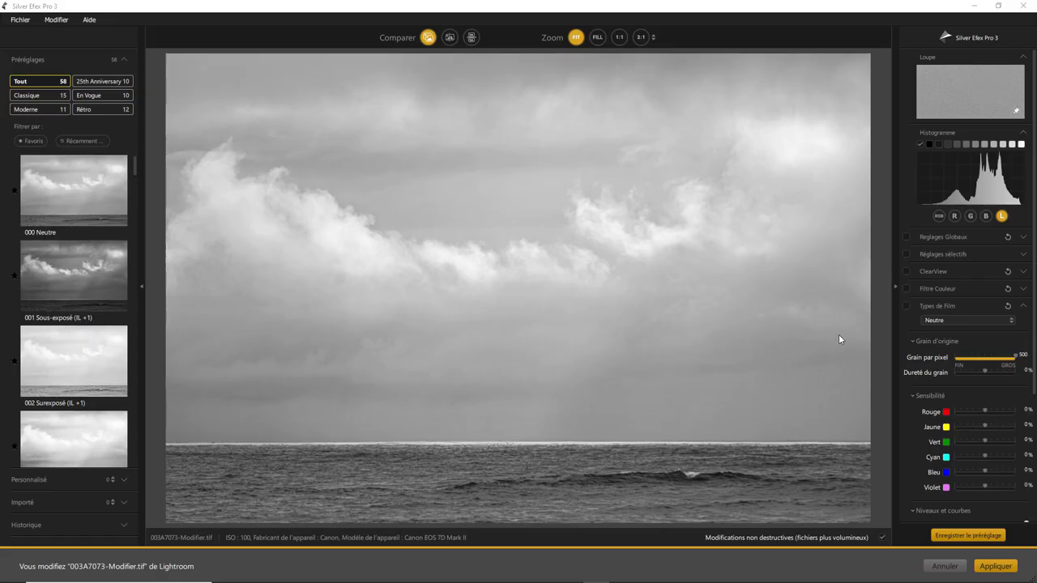
- Enable ClearView on the seascape and set its Intensité to 20%
{"action": "left_click", "coordinate": [907, 271]}
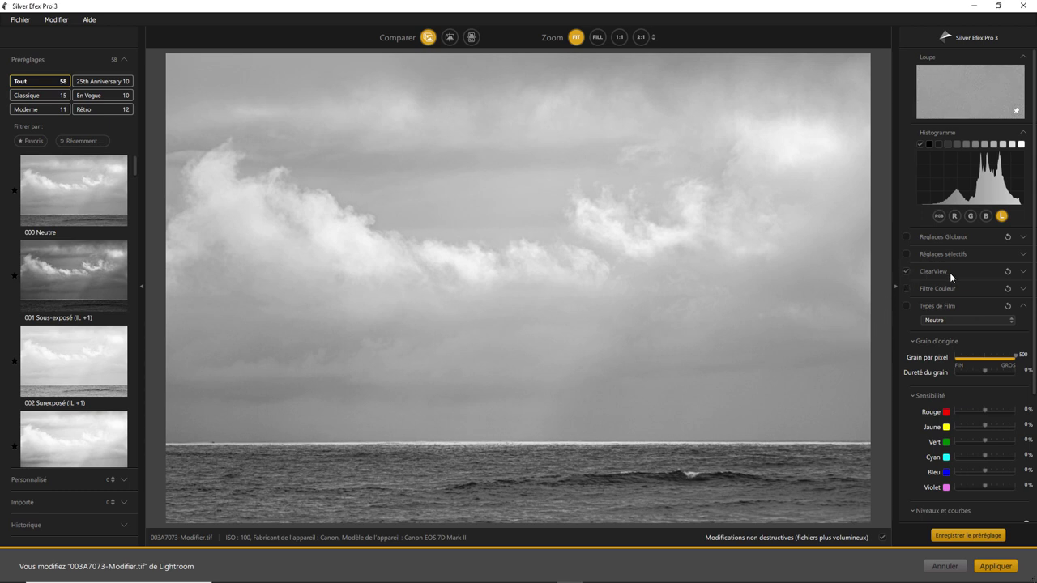
{"action": "left_click", "coordinate": [1025, 272]}
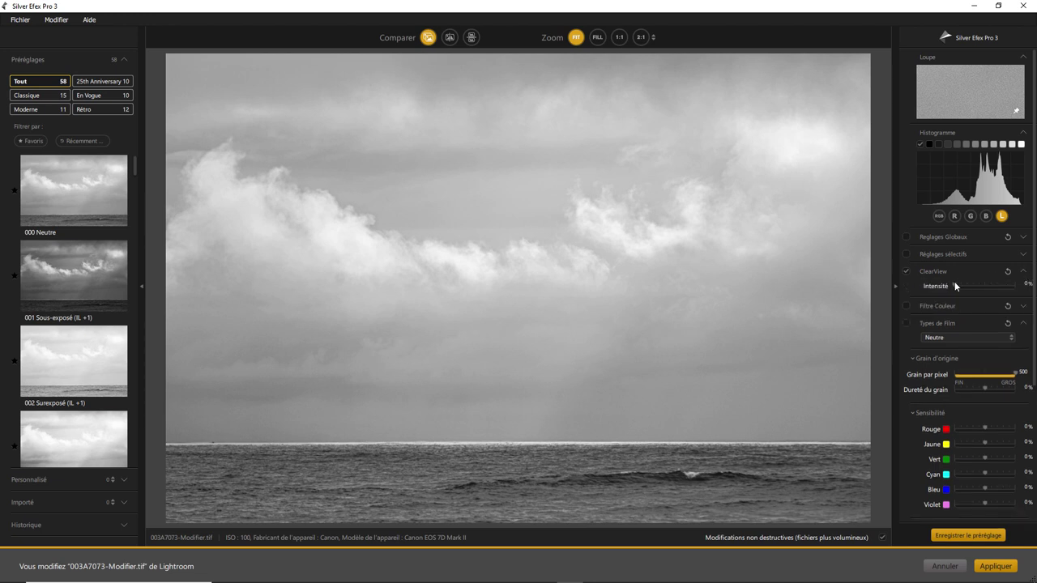
{"action": "mouse_move", "coordinate": [955, 285]}
{"action": "left_mouse_down"}
{"action": "mouse_move", "coordinate": [1010, 285]}
{"action": "mouse_move", "coordinate": [931, 283]}
{"action": "mouse_move", "coordinate": [962, 286]}
{"action": "left_mouse_up"}
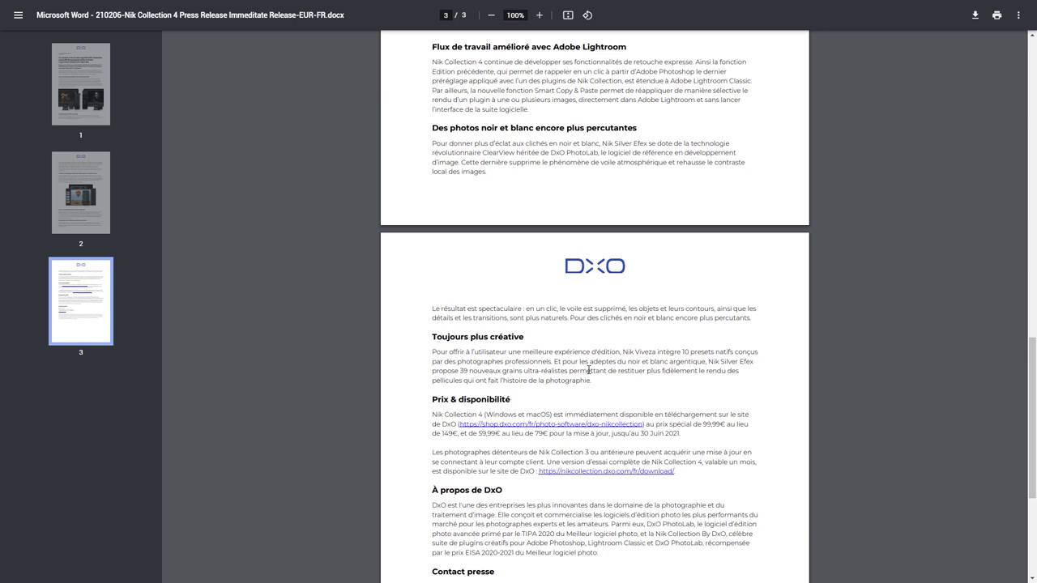
{"action": "scroll", "coordinate": [589, 370], "scroll_direction": "down", "scroll_amount": 1}
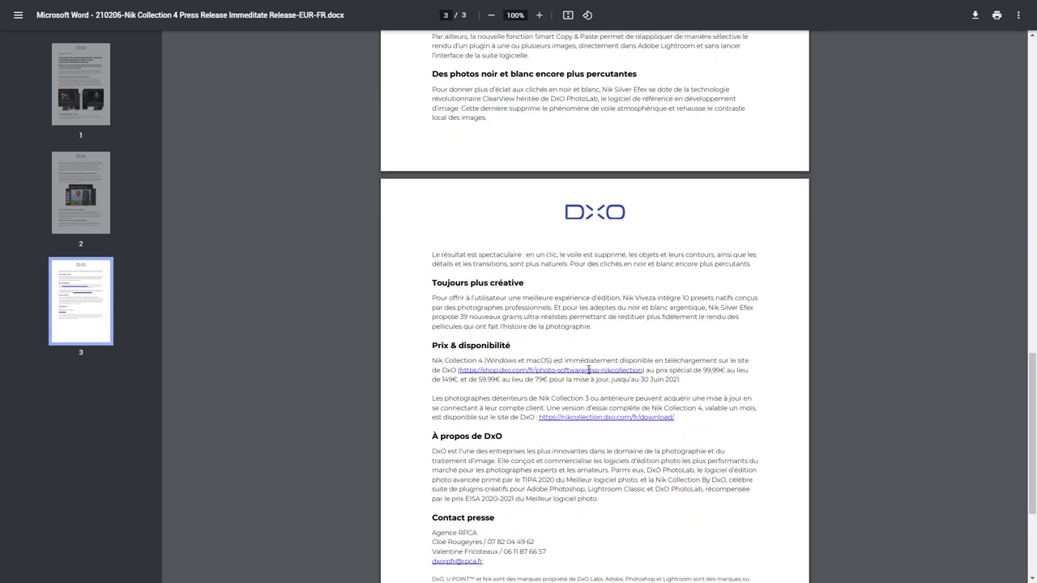